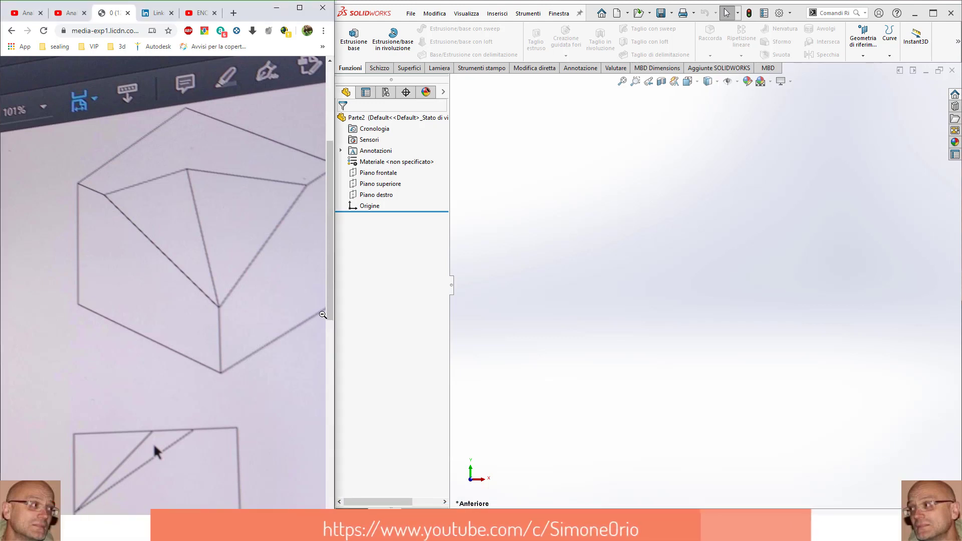
Scroll the reference PDF to page 25 to show the dimensioned front and side views
{"action": "left_click_drag", "start_coordinate": [329, 311], "coordinate": [323, 316]}
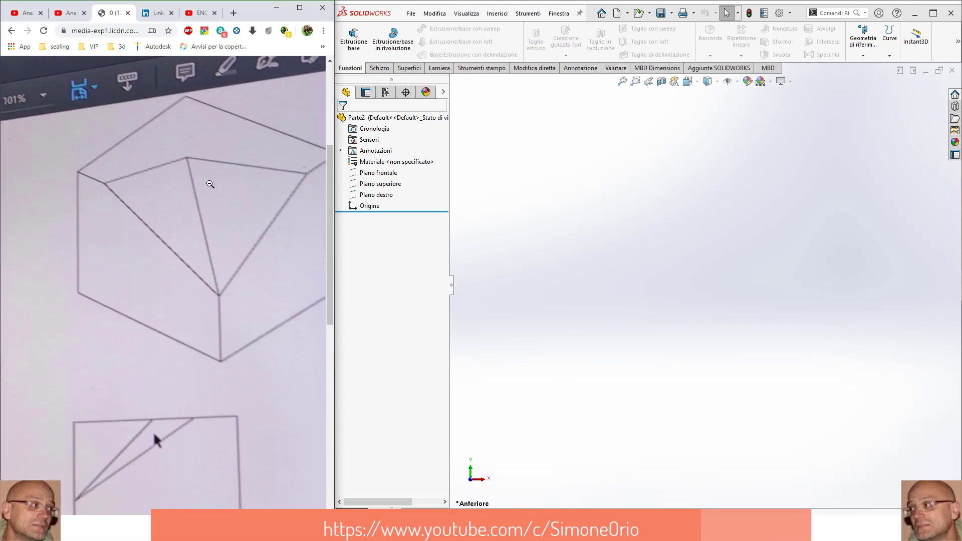
{"action": "mouse_move", "coordinate": [329, 307]}
{"action": "left_mouse_down"}
{"action": "mouse_move", "coordinate": [336, 383]}
{"action": "mouse_move", "coordinate": [331, 326]}
{"action": "left_mouse_up"}
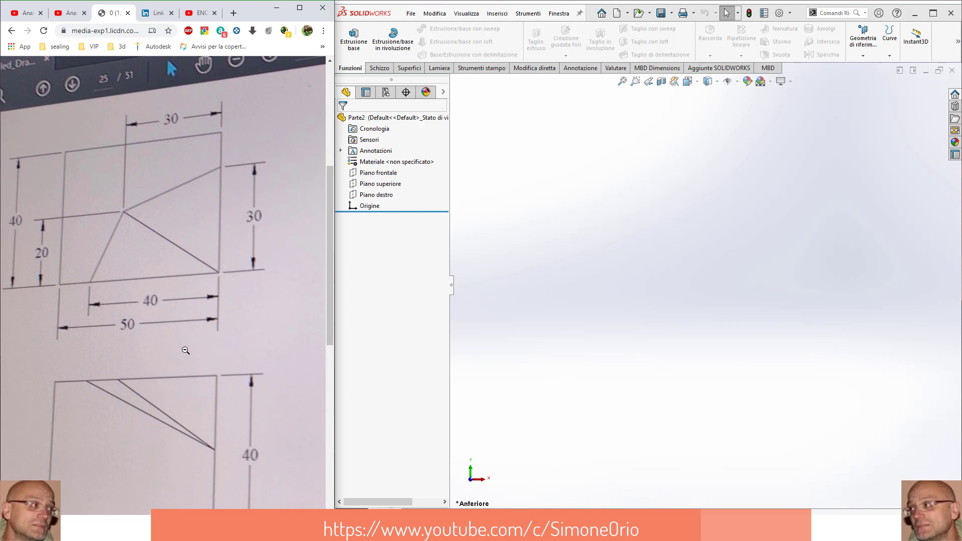
{"action": "left_click_drag", "start_coordinate": [328, 314], "coordinate": [330, 352]}
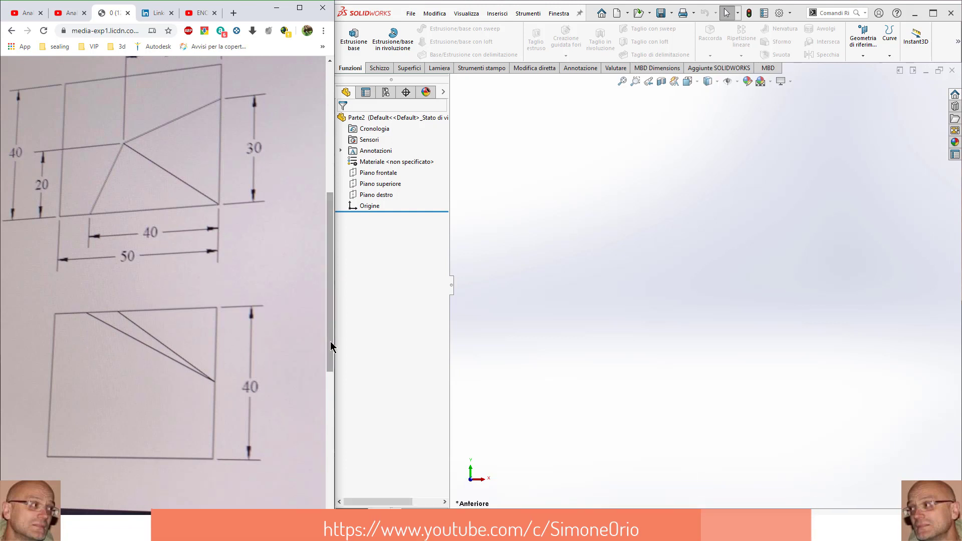
{"action": "mouse_move", "coordinate": [330, 341]}
{"action": "left_mouse_down"}
{"action": "mouse_move", "coordinate": [329, 293]}
{"action": "mouse_move", "coordinate": [332, 309]}
{"action": "left_mouse_up"}
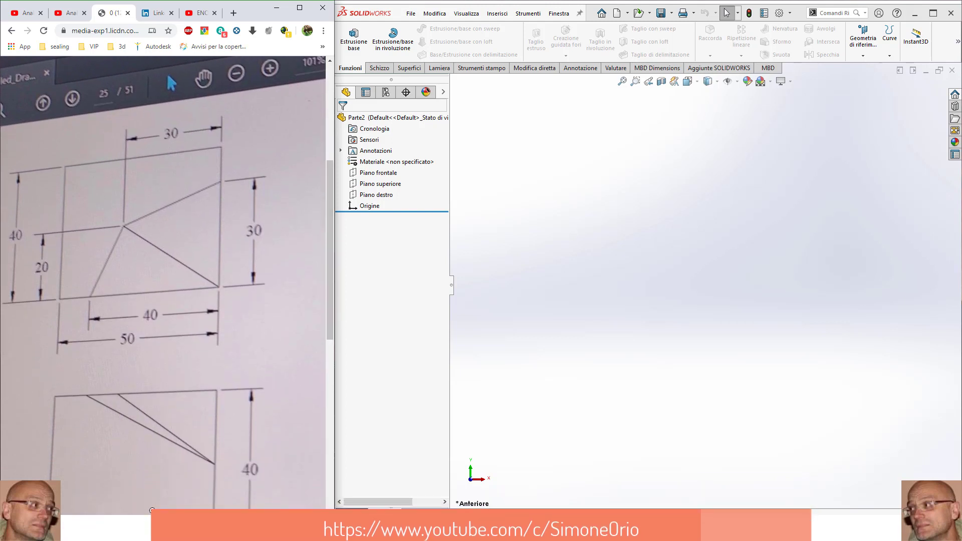
{"action": "scroll", "coordinate": [240, 441], "scroll_direction": "left", "scroll_amount": 1}
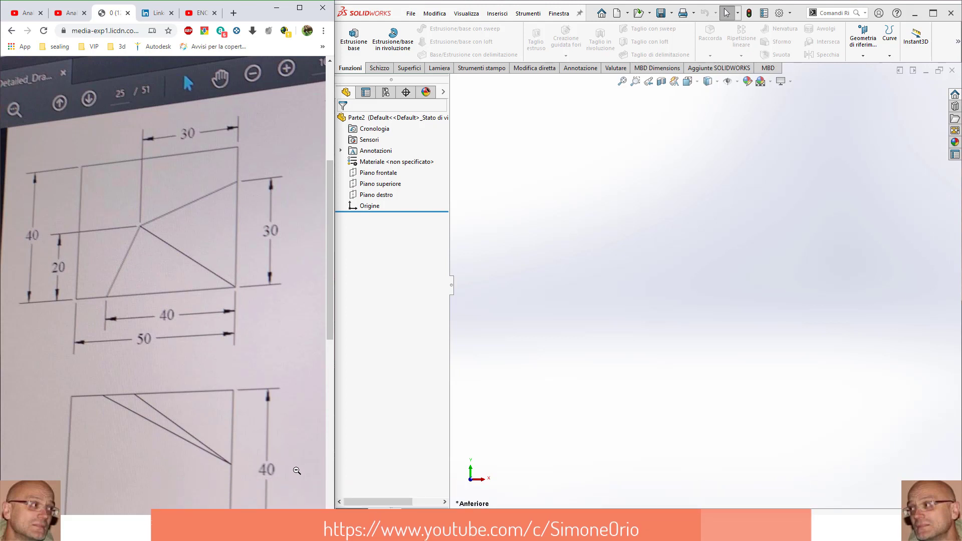
Start a sketch on the front plane, try a corner rectangle, then delete it
{"action": "left_click", "coordinate": [393, 173]}
{"action": "left_click", "coordinate": [401, 154]}
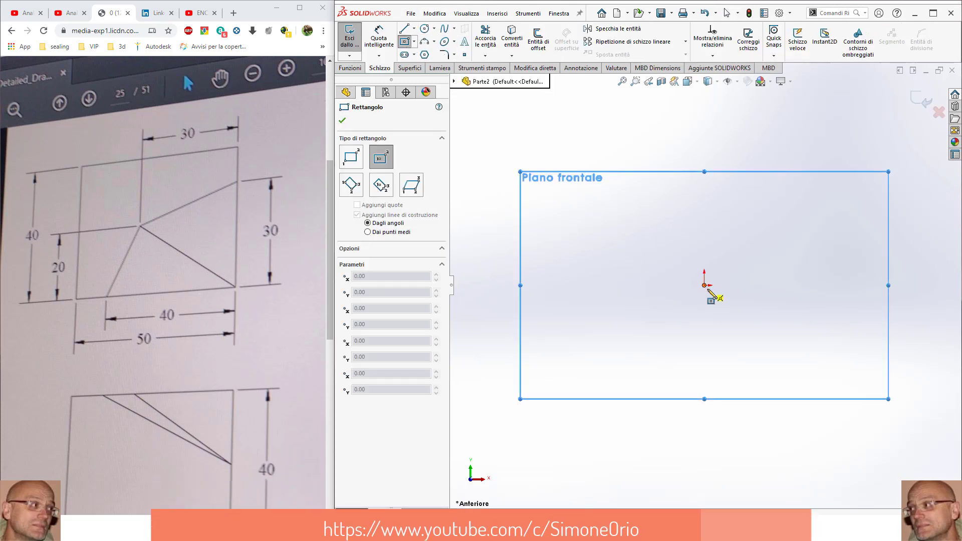
{"action": "left_click", "coordinate": [704, 285]}
{"action": "left_click", "coordinate": [778, 354]}
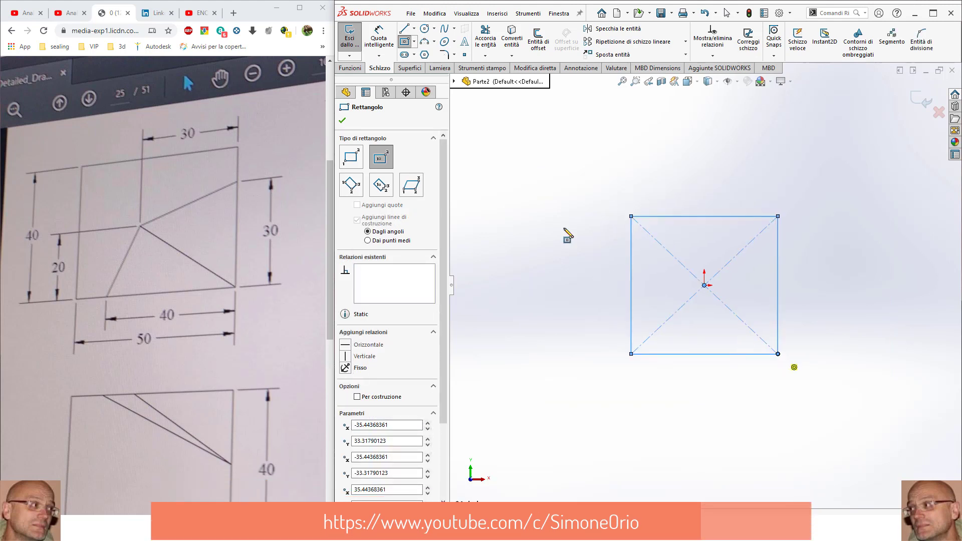
{"action": "key", "text": "Escape"}
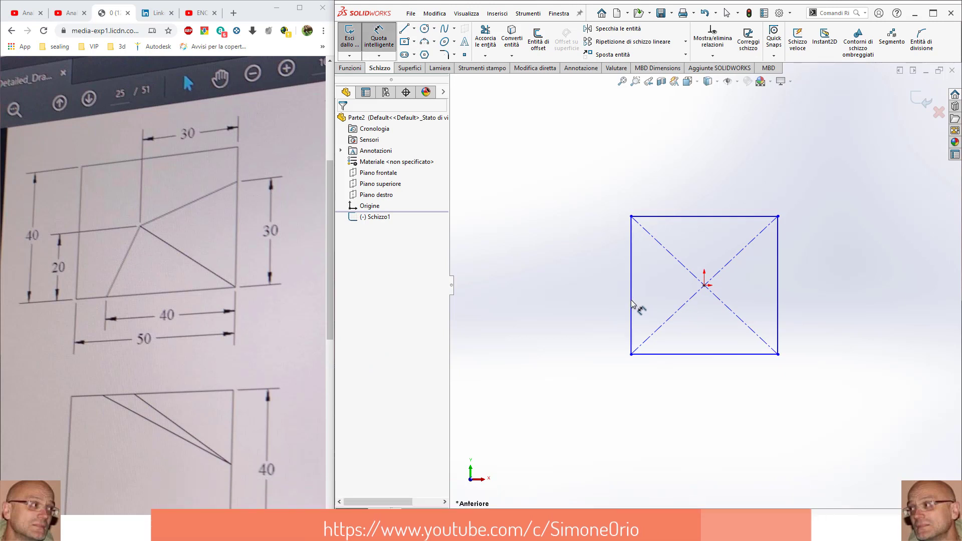
{"action": "left_click_drag", "start_coordinate": [611, 194], "coordinate": [794, 381]}
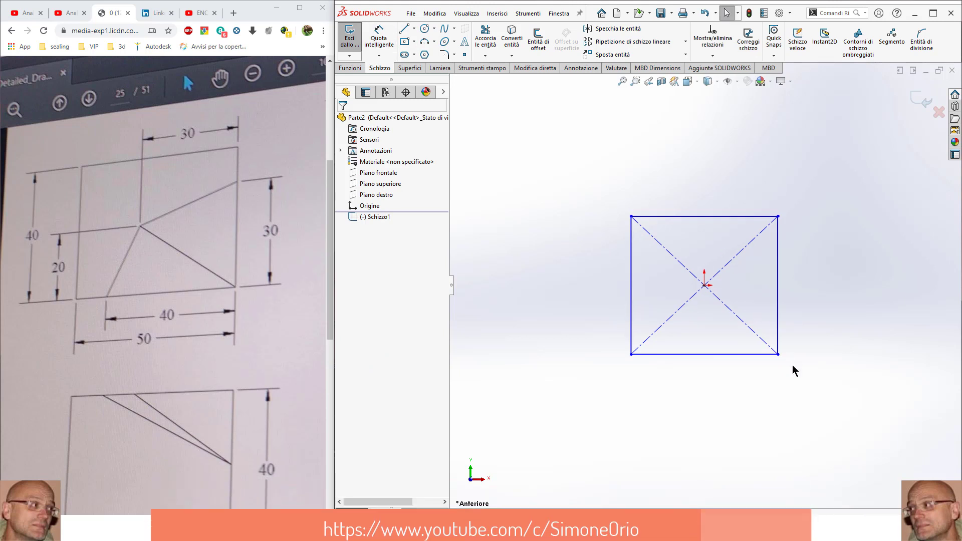
{"action": "key", "text": "Delete"}
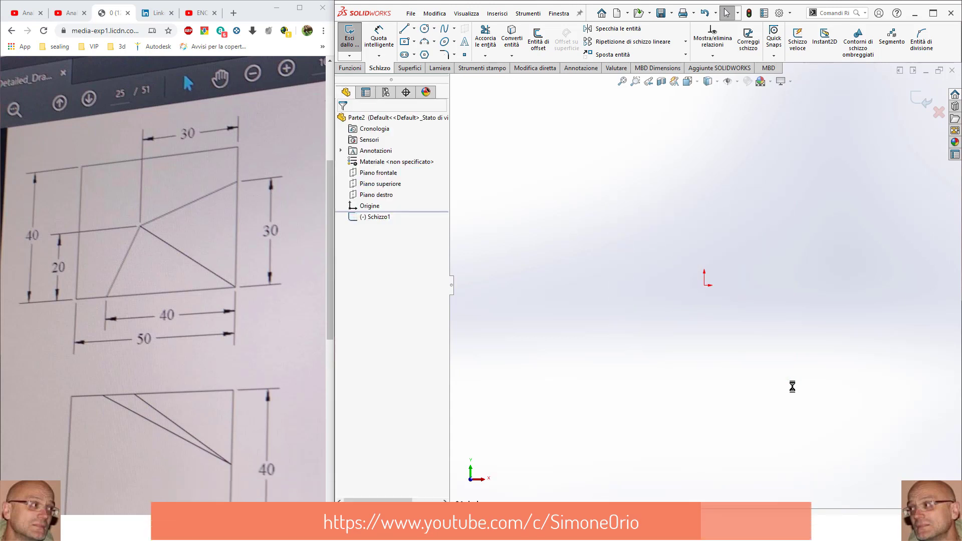
Draw a centre rectangle on the origin, 40 high and 50 wide
{"action": "left_click", "coordinate": [403, 44]}
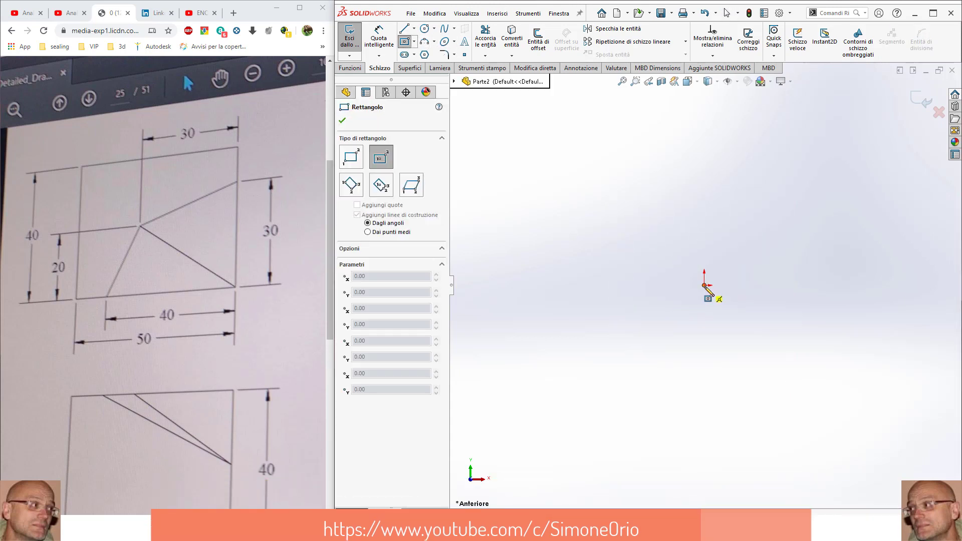
{"action": "left_click", "coordinate": [705, 286]}
{"action": "left_click", "coordinate": [760, 356]}
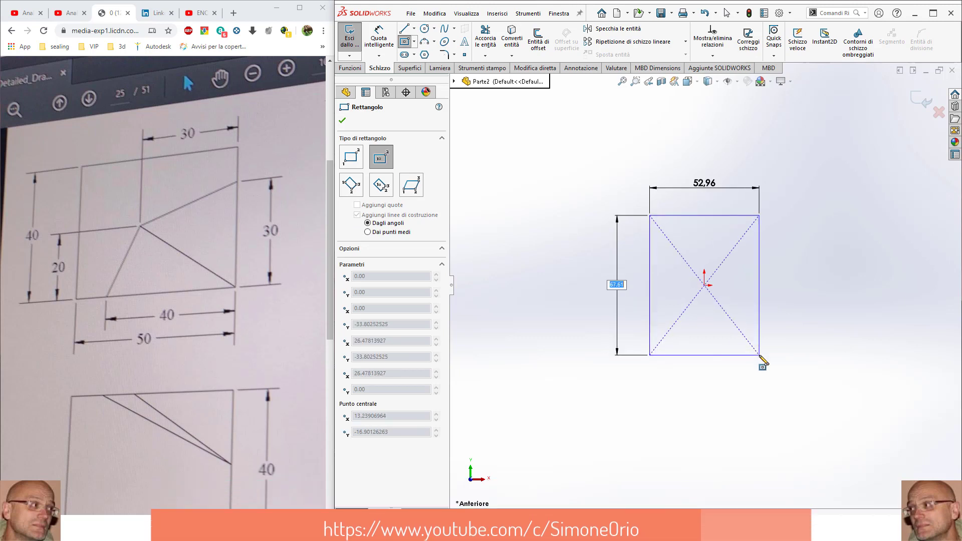
{"action": "type", "text": "40"}
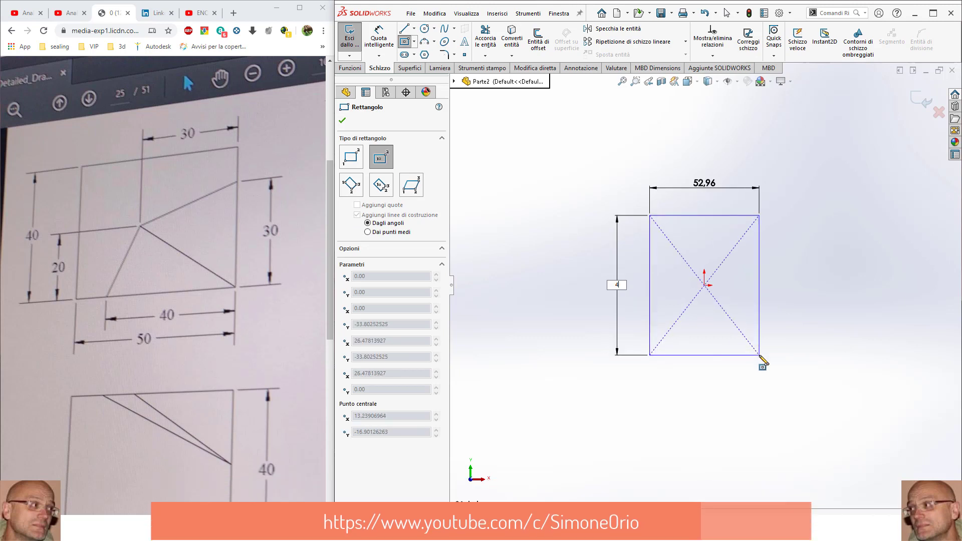
{"action": "key", "text": "Tab"}
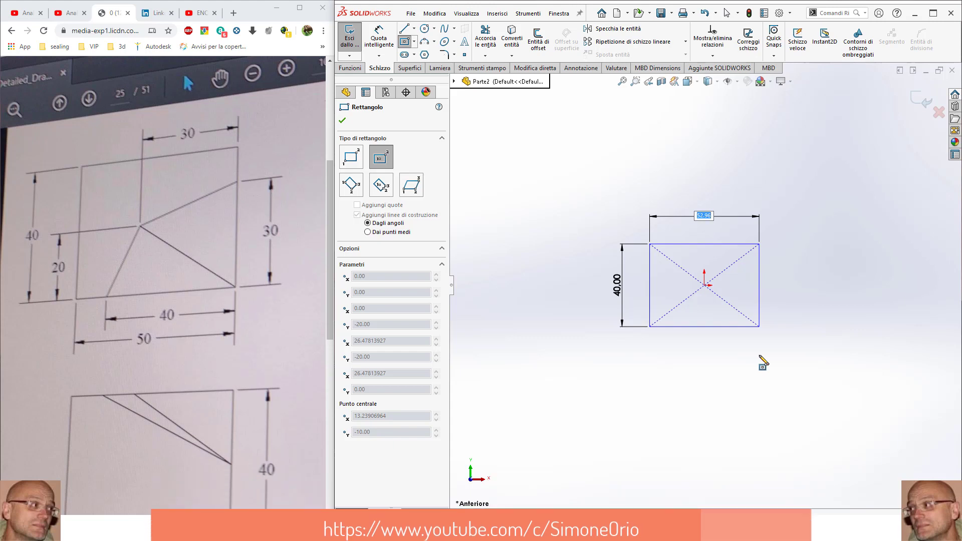
{"action": "type", "text": "50"}
{"action": "key", "text": "Return"}
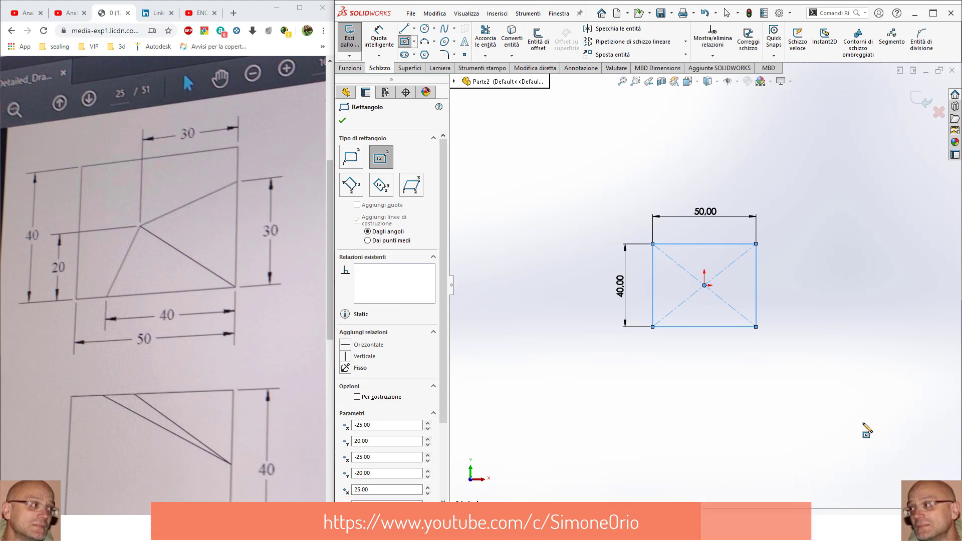
{"action": "key", "text": "Escape"}
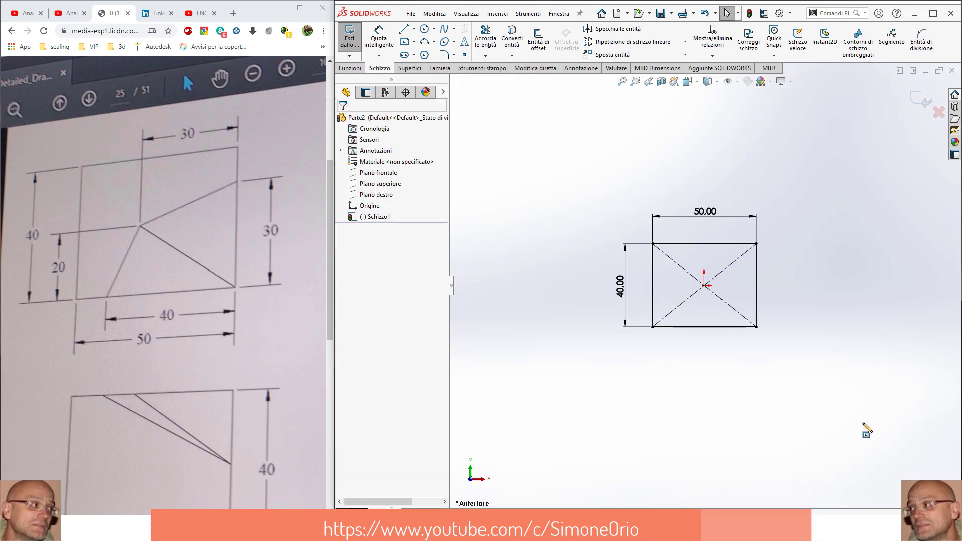
Extrude the rectangle 40 mm into a solid block, Estrusione1
{"action": "left_click", "coordinate": [350, 70]}
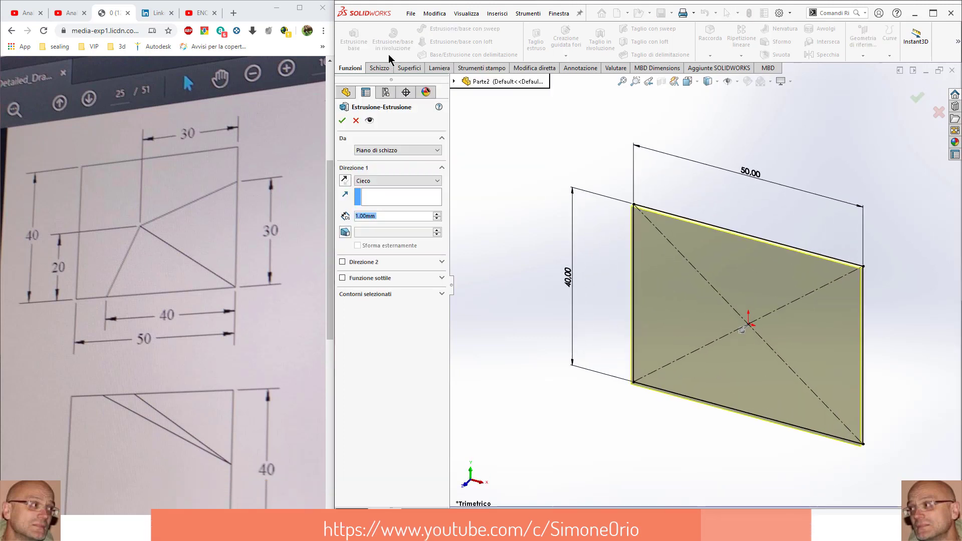
{"action": "type", "text": "4"}
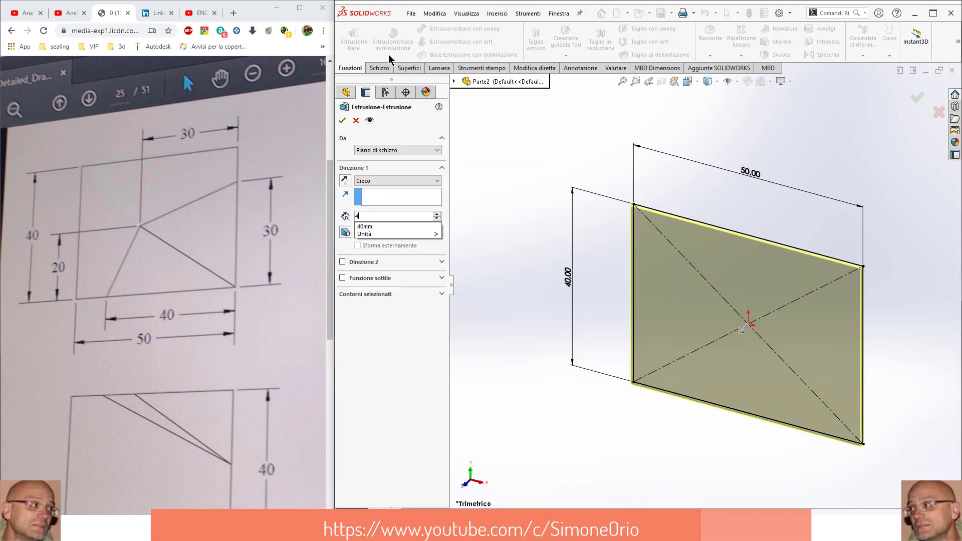
{"action": "type", "text": "0"}
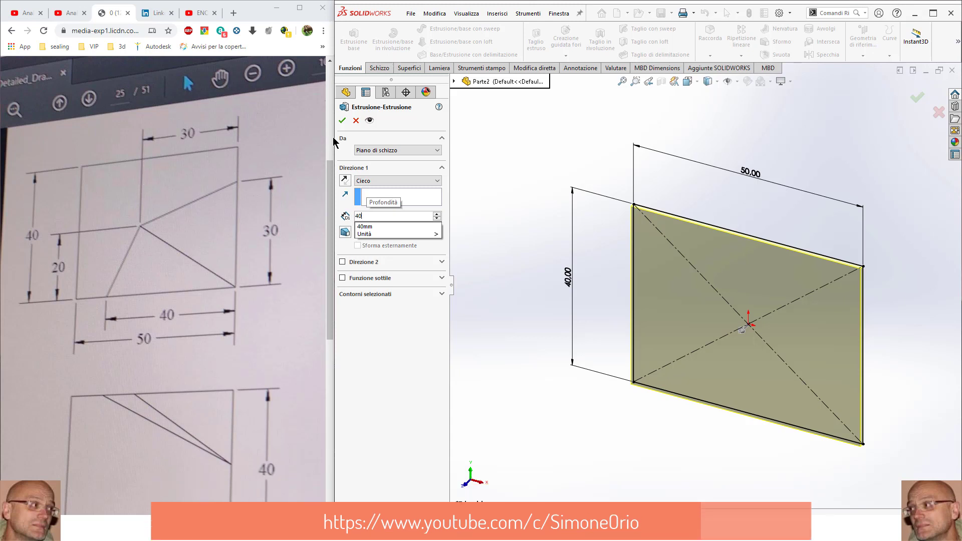
{"action": "key", "text": "Return"}
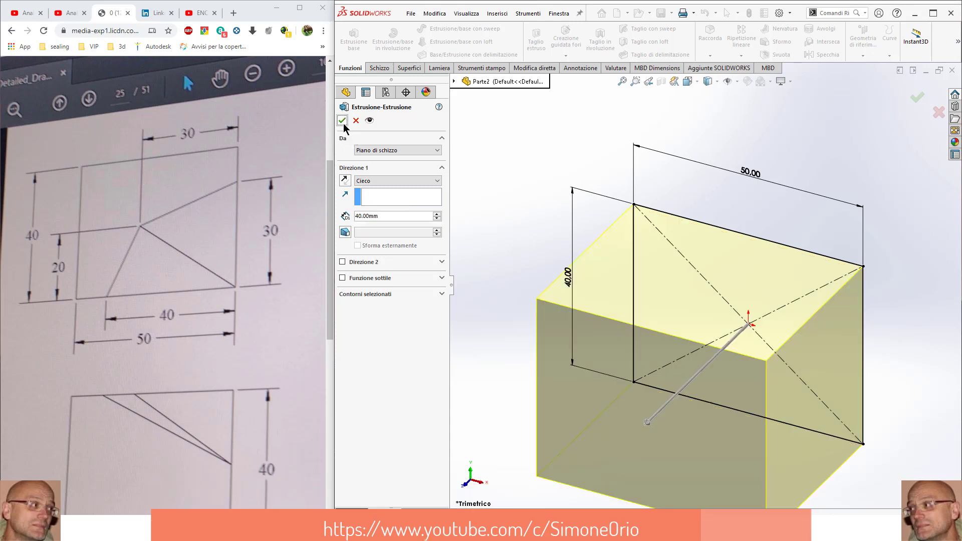
{"action": "left_click", "coordinate": [342, 120]}
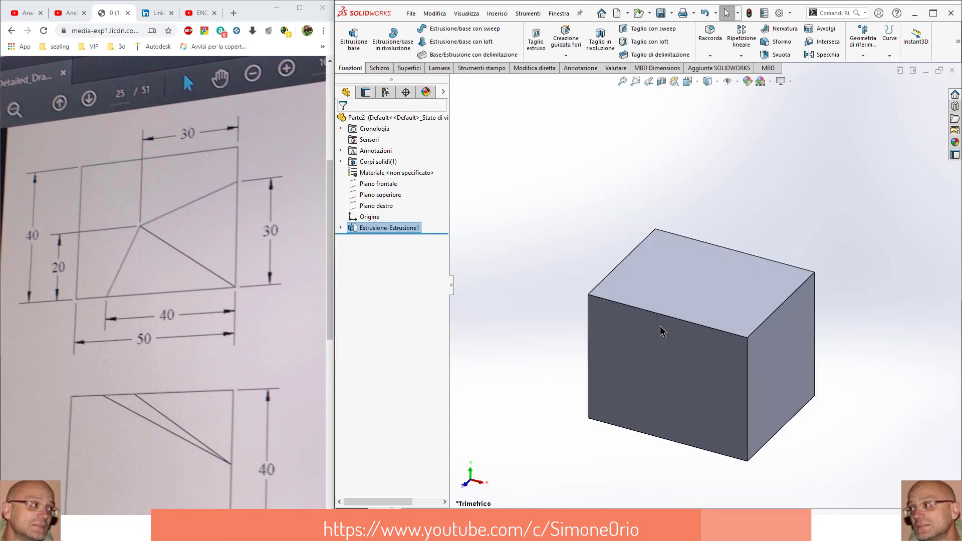
View the block normal to its front face and reselect that face
{"action": "middle_click_drag", "start_coordinate": [733, 356], "coordinate": [777, 326]}
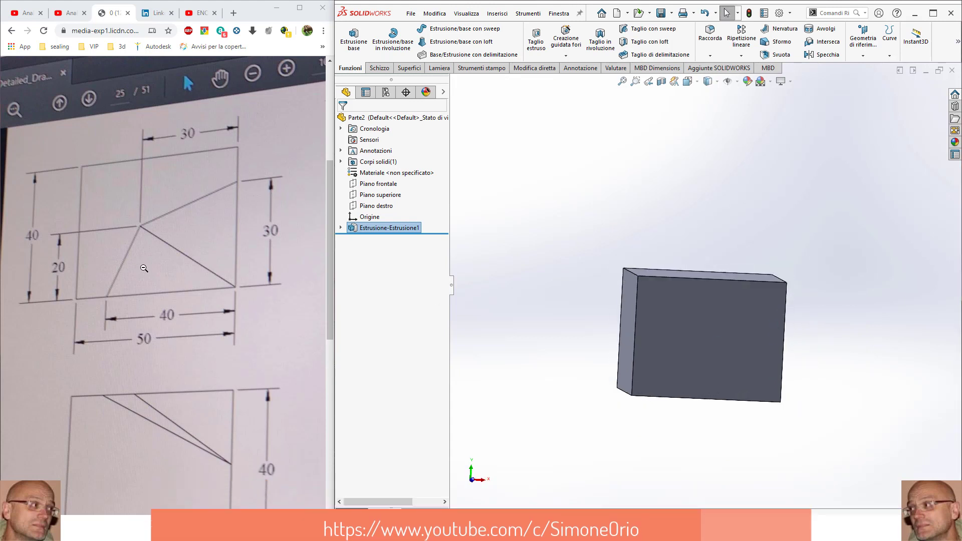
{"action": "left_click", "coordinate": [760, 344]}
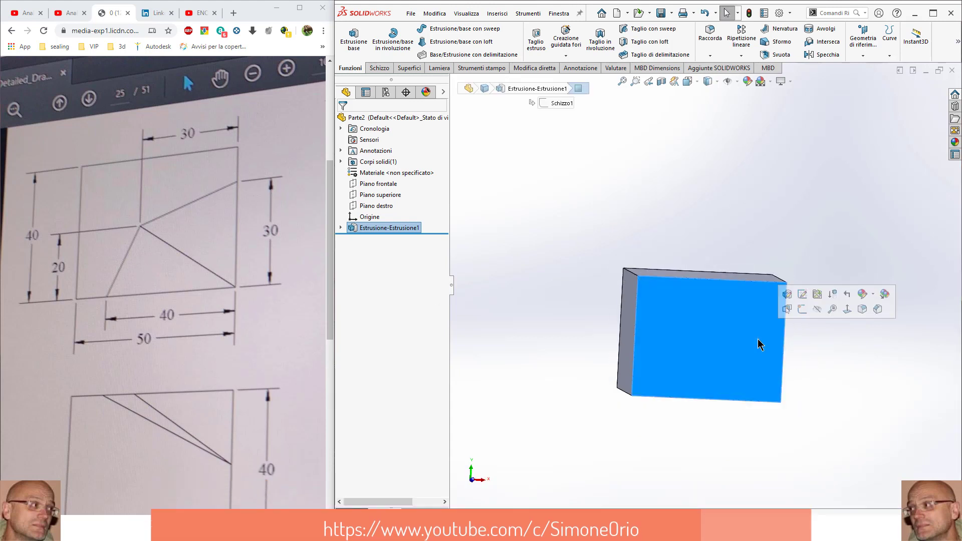
{"action": "left_click", "coordinate": [838, 312]}
{"action": "left_click", "coordinate": [775, 387]}
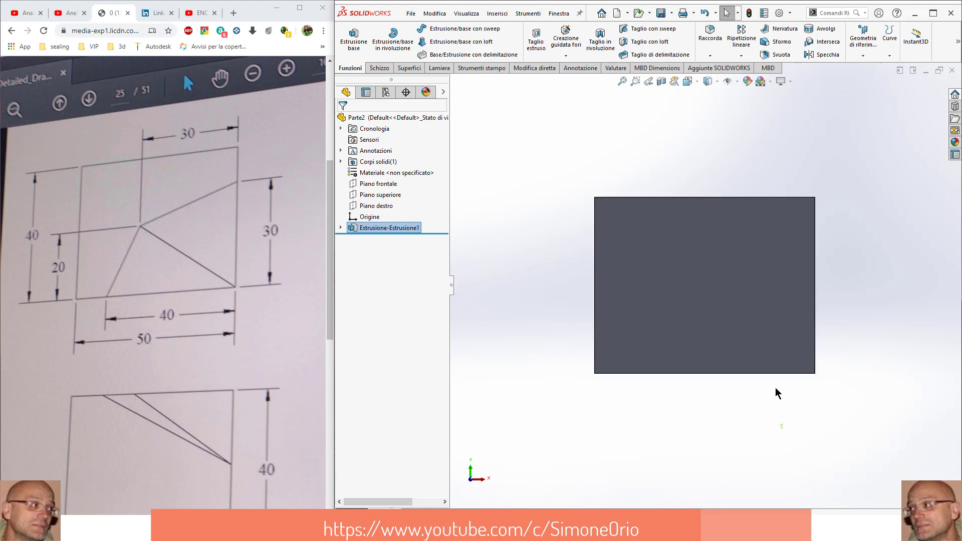
{"action": "left_click", "coordinate": [780, 375]}
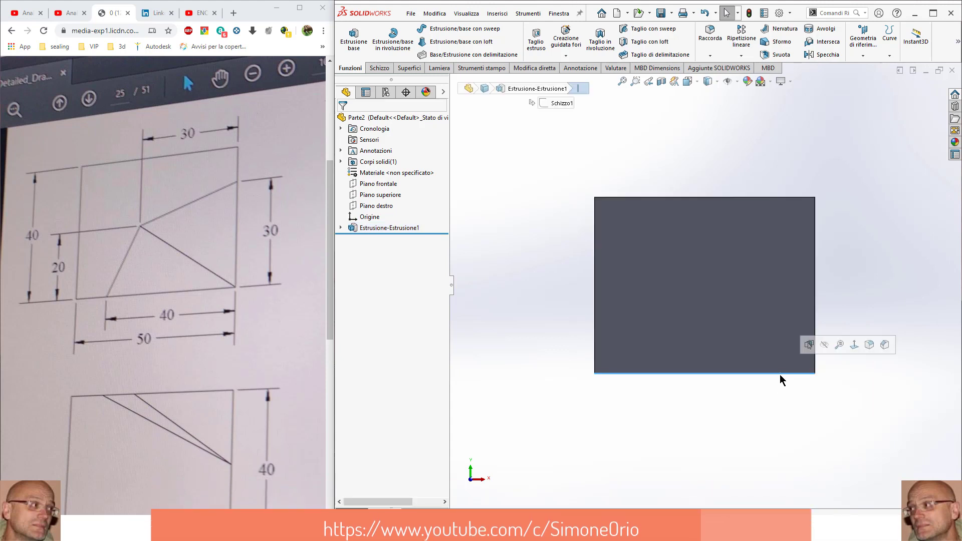
{"action": "left_click", "coordinate": [774, 391]}
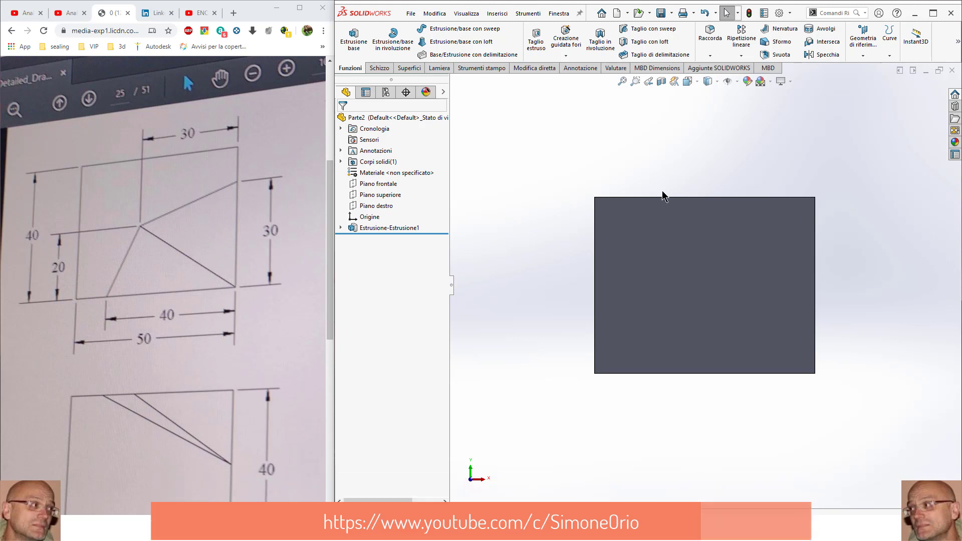
{"action": "left_click", "coordinate": [729, 283]}
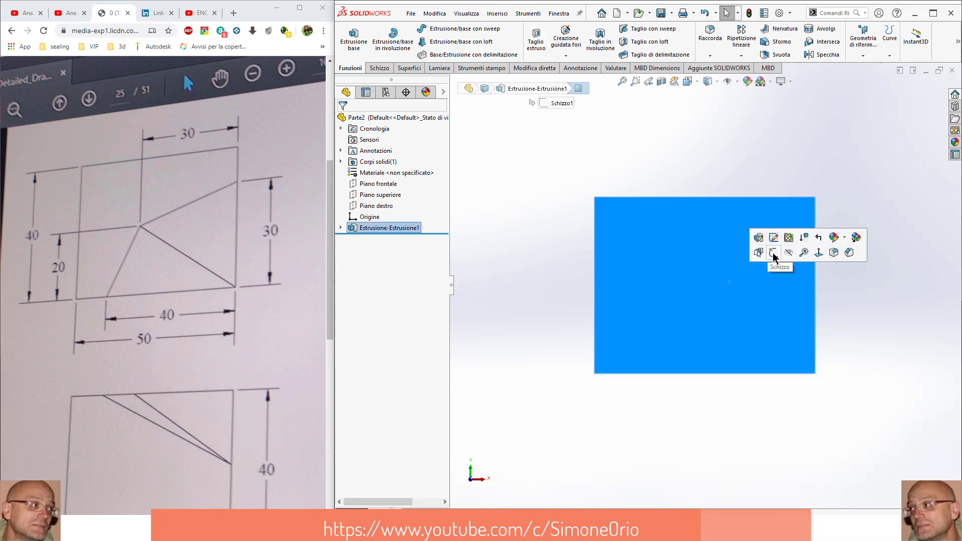
Start a sketch on the front face and draw a two-segment bent line from the bottom edge to the right edge
{"action": "left_click", "coordinate": [772, 252]}
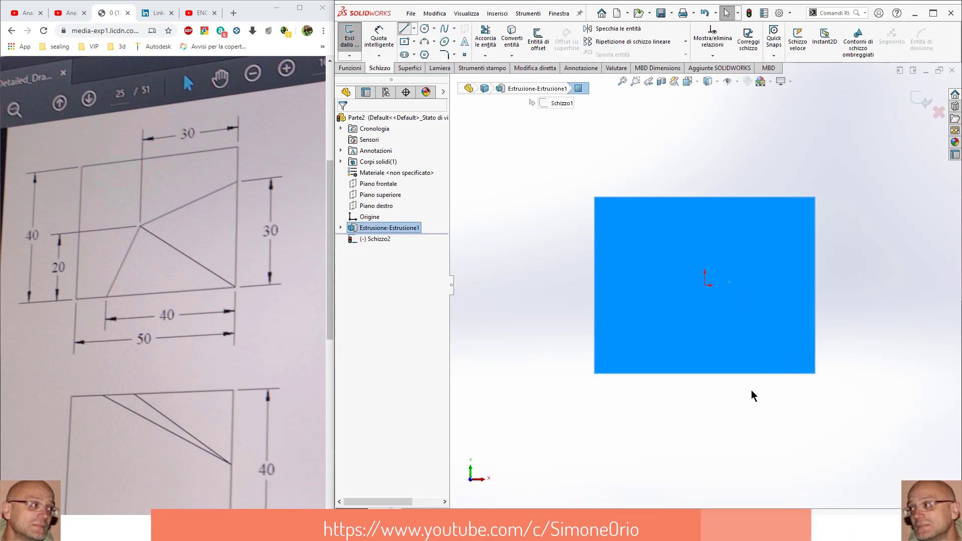
{"action": "key", "text": "l"}
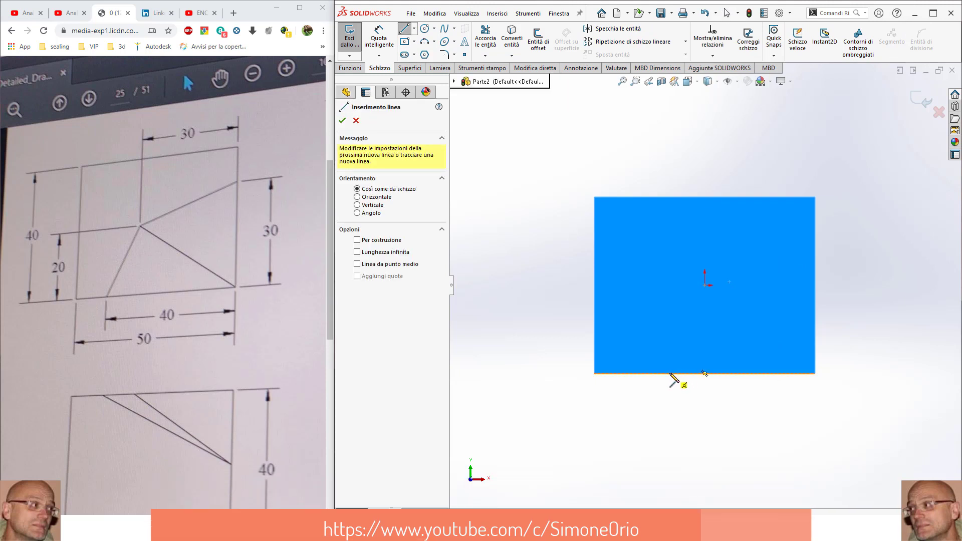
{"action": "left_click", "coordinate": [669, 373]}
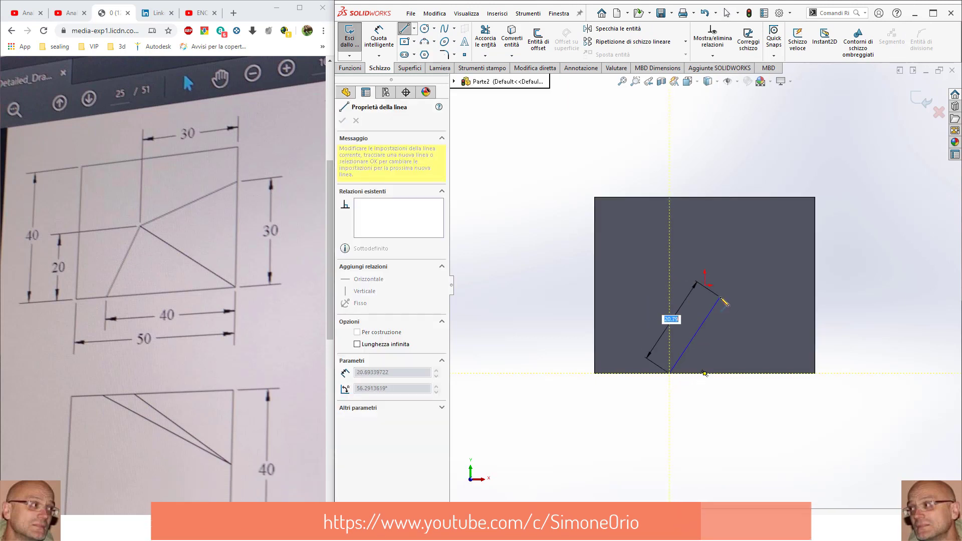
{"action": "left_click", "coordinate": [720, 295]}
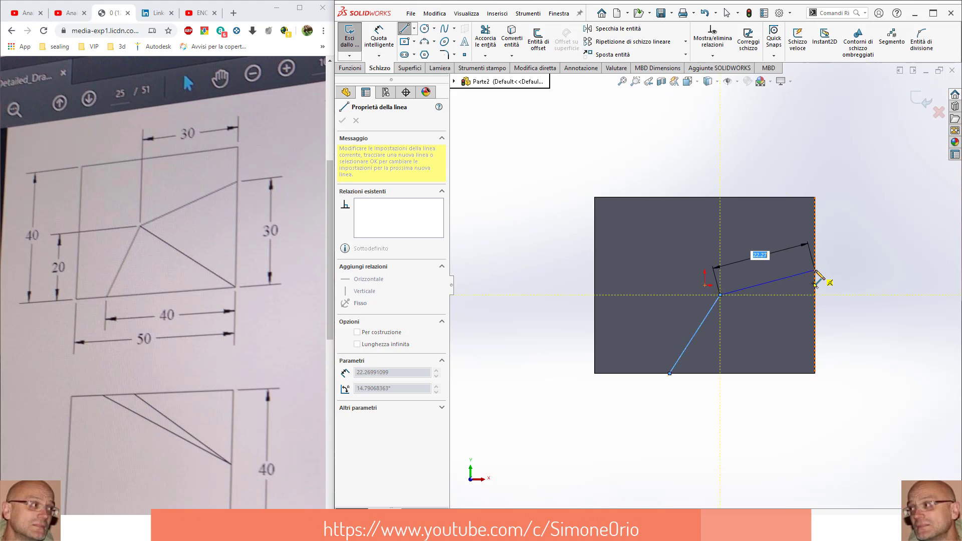
{"action": "double_click", "coordinate": [815, 270]}
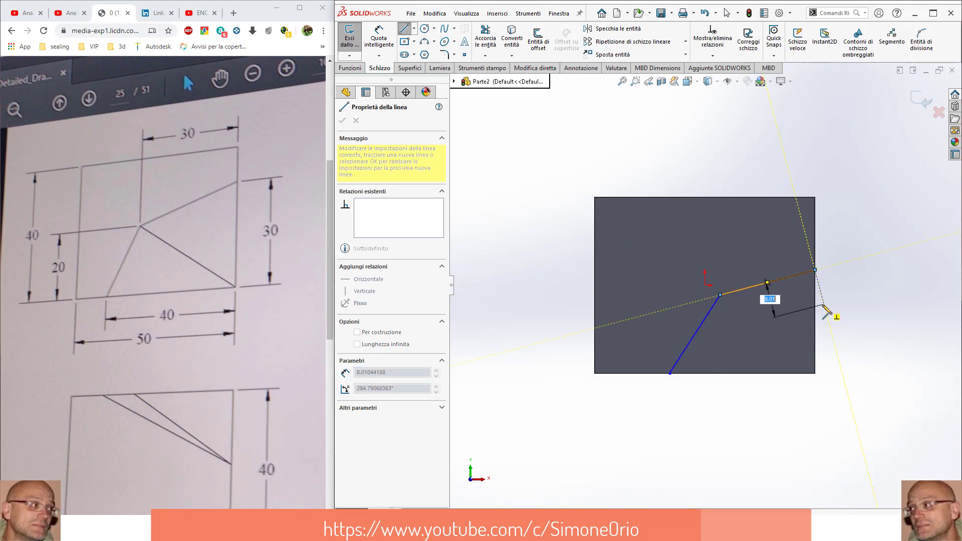
{"action": "key", "text": "Escape"}
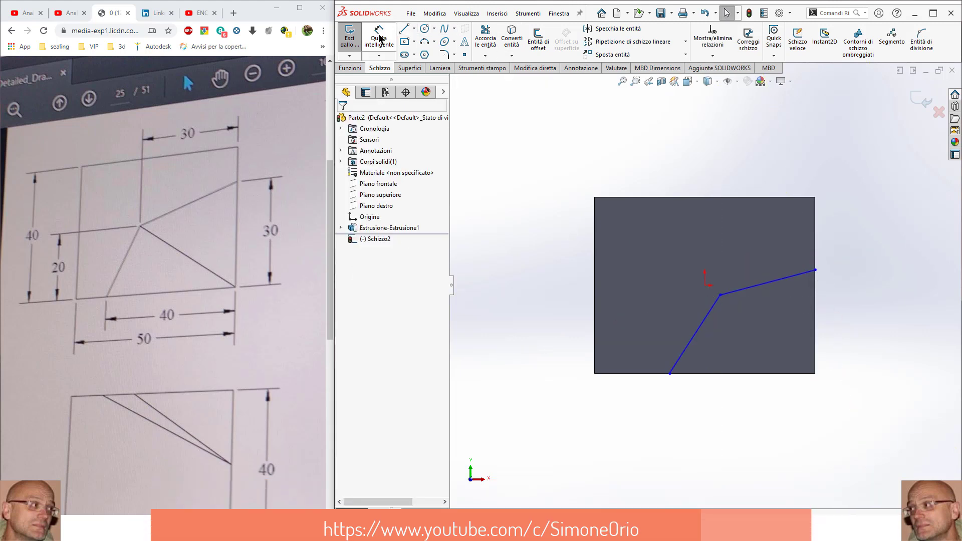
Add a 21.53 horizontal dimension from the bend point to the right edge
{"action": "left_click", "coordinate": [379, 37]}
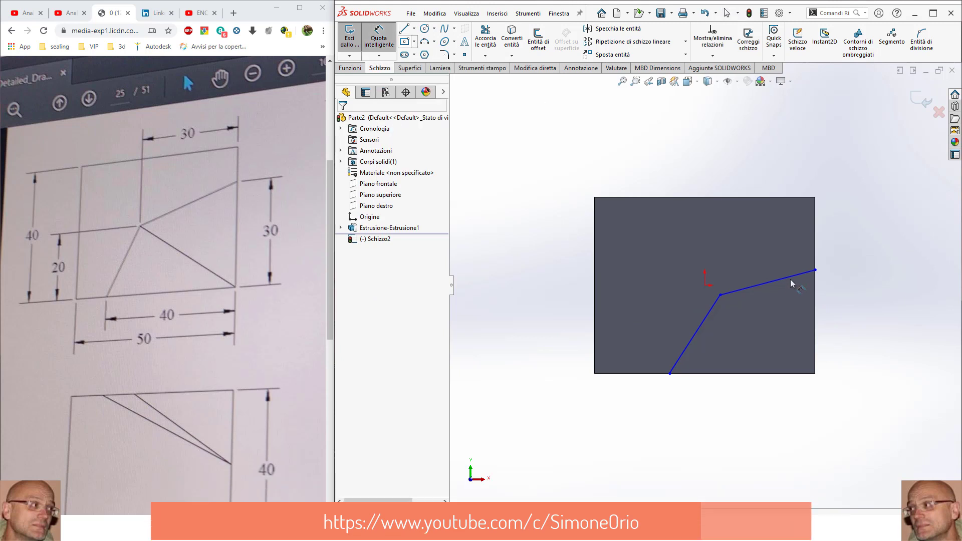
{"action": "left_click", "coordinate": [721, 298]}
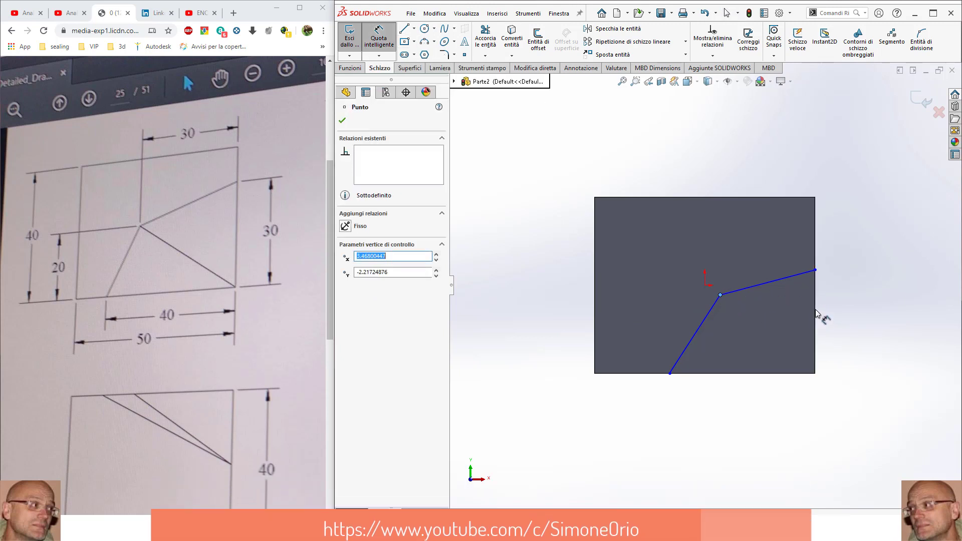
{"action": "left_click", "coordinate": [815, 314]}
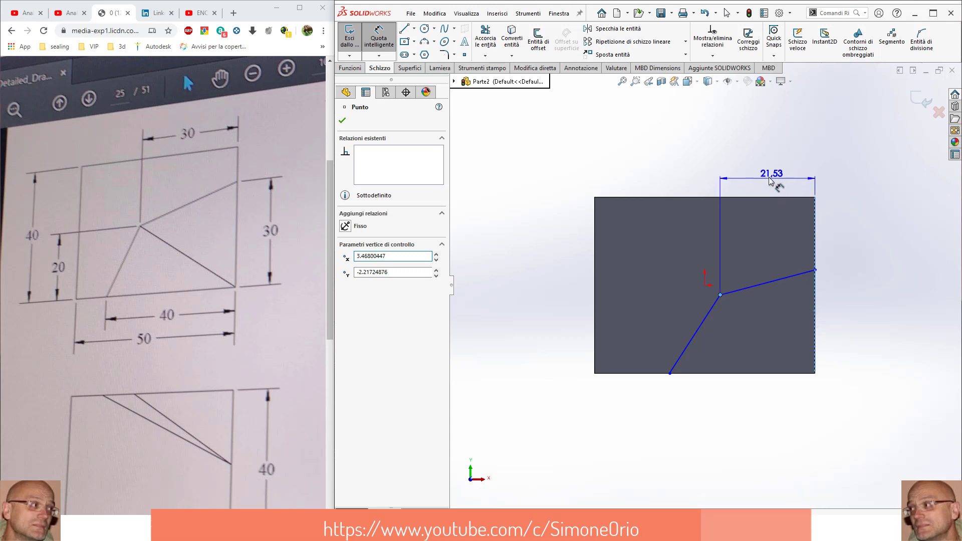
{"action": "left_click", "coordinate": [765, 176]}
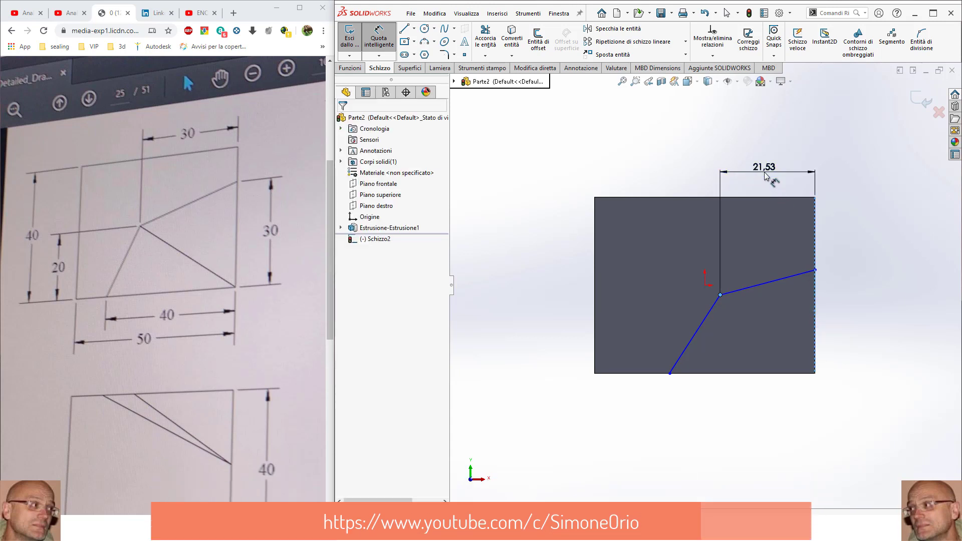
Set the bend point 30 and the lower endpoint 40 from the right edge
{"action": "double_click", "coordinate": [764, 174]}
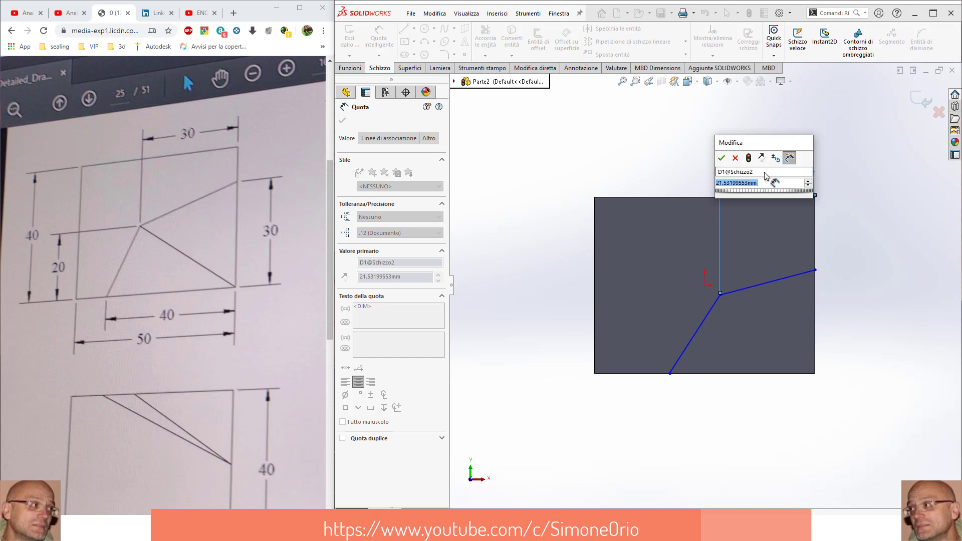
{"action": "type", "text": "30"}
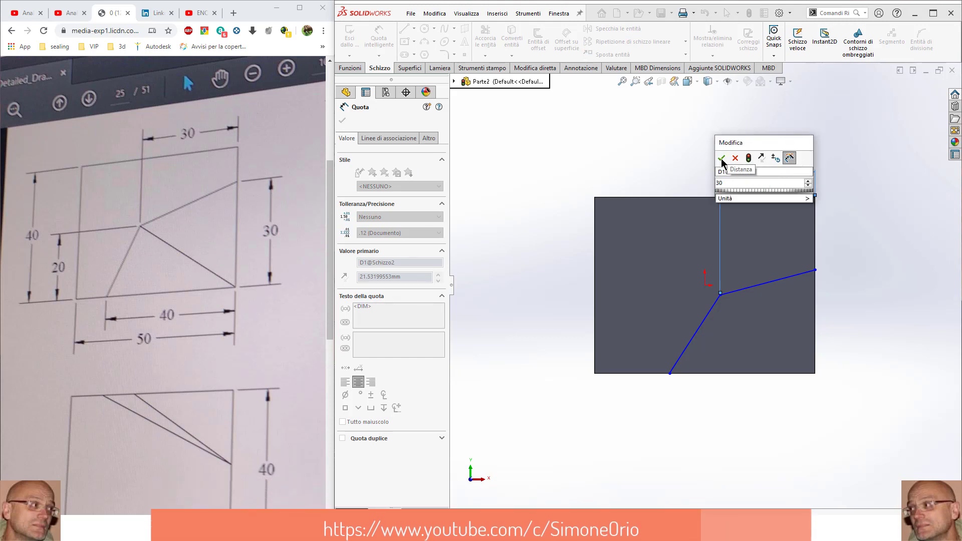
{"action": "left_click", "coordinate": [722, 159]}
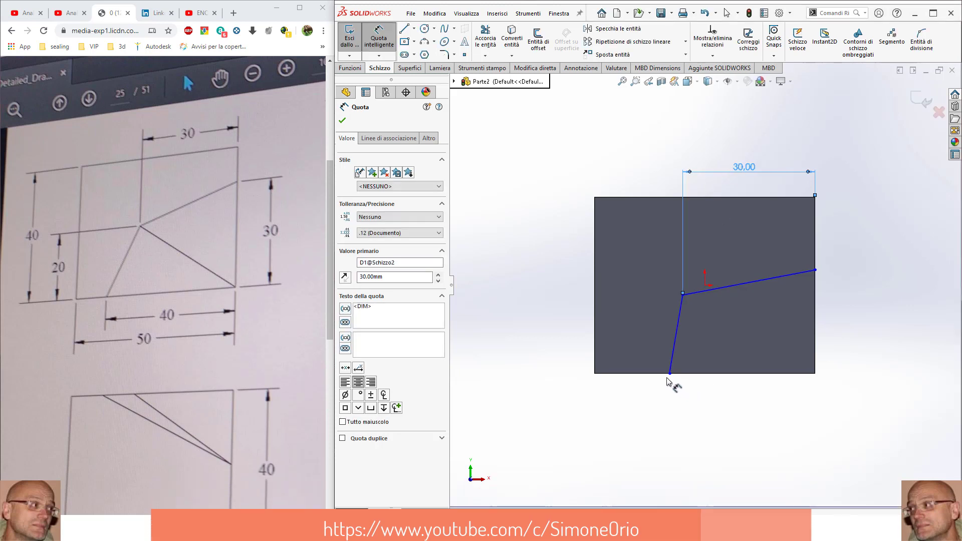
{"action": "left_click", "coordinate": [670, 374]}
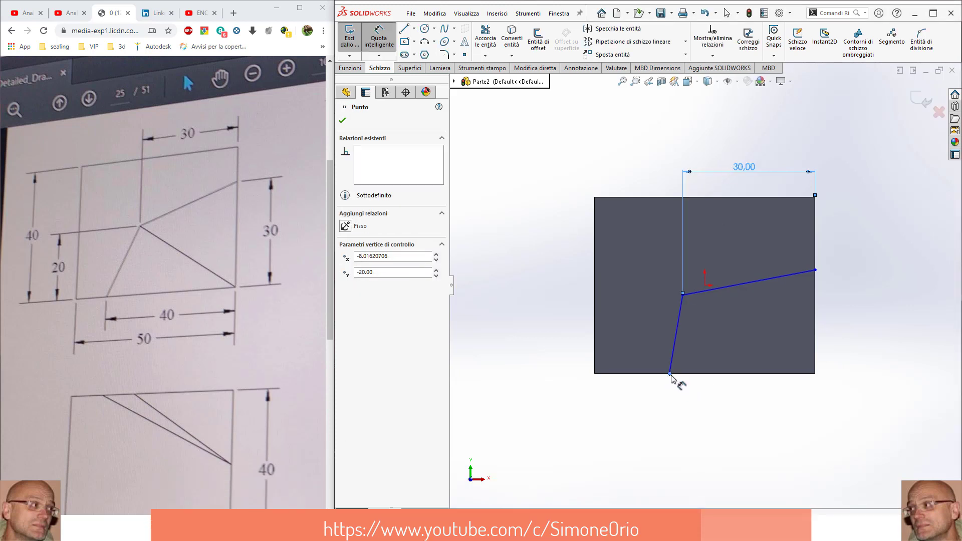
{"action": "left_click", "coordinate": [813, 370]}
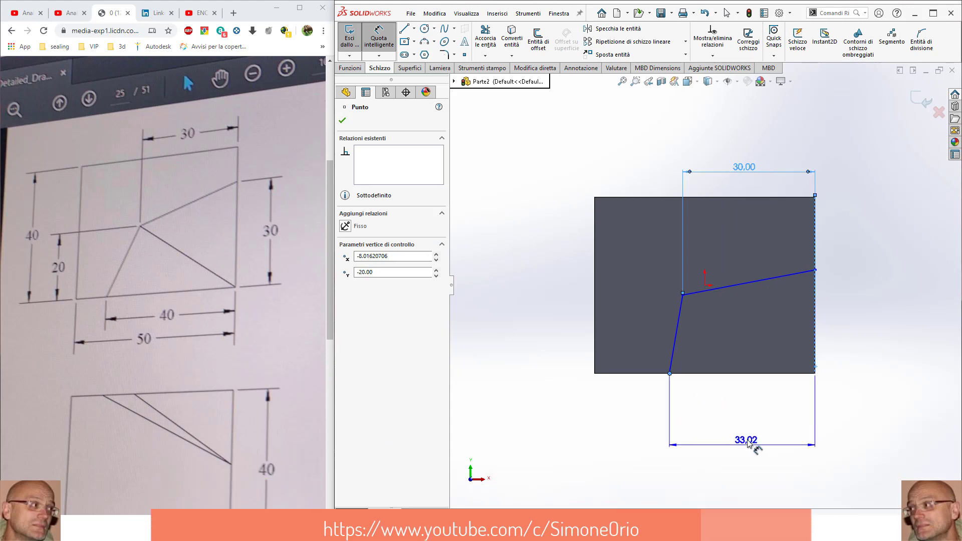
{"action": "left_click", "coordinate": [755, 433]}
{"action": "type", "text": "4"}
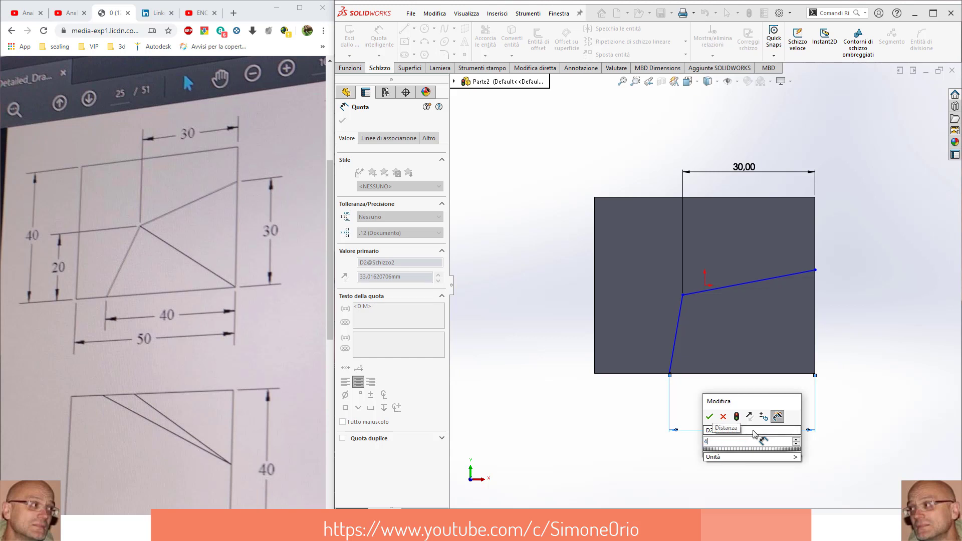
{"action": "type", "text": "0"}
{"action": "left_click", "coordinate": [710, 416]}
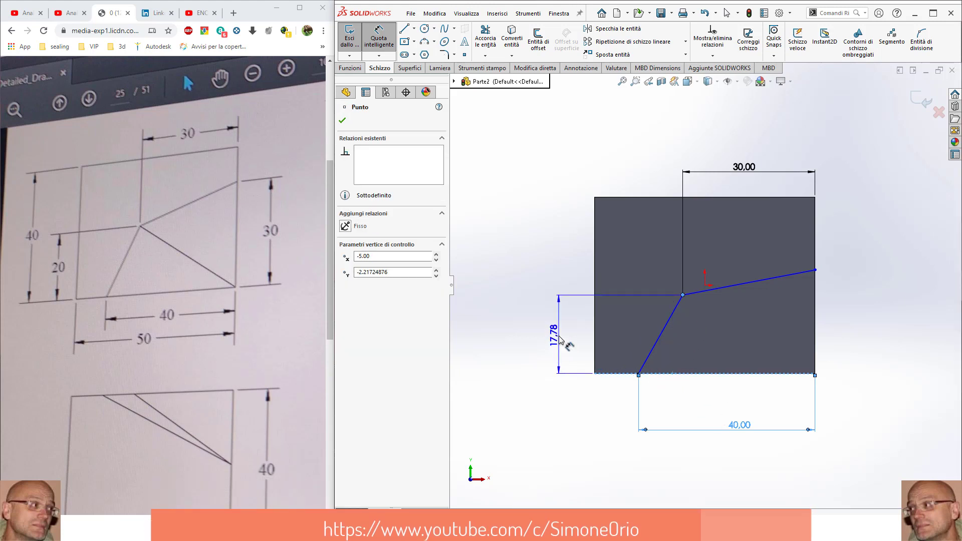
Dimension the bend point 20 high and the right endpoint 30 high
{"action": "left_click", "coordinate": [560, 337]}
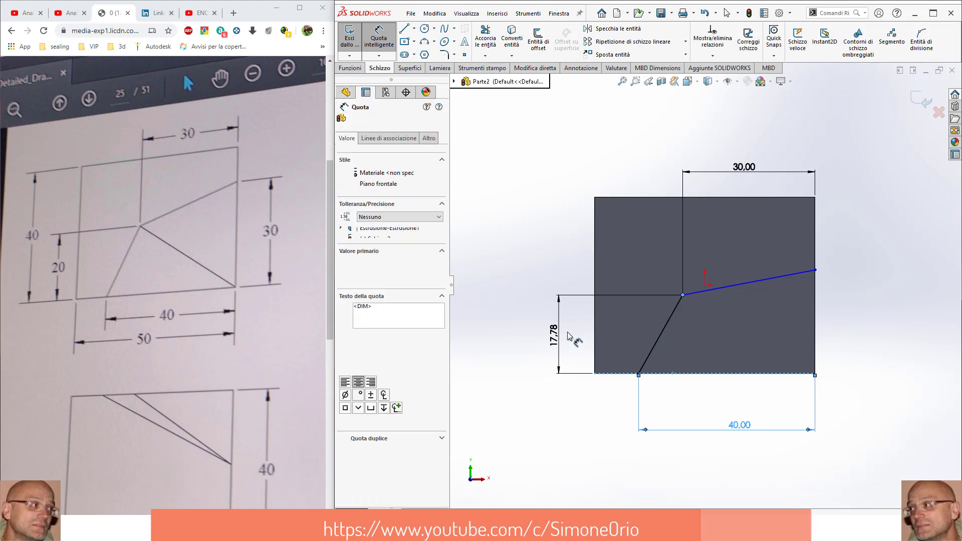
{"action": "type", "text": "20"}
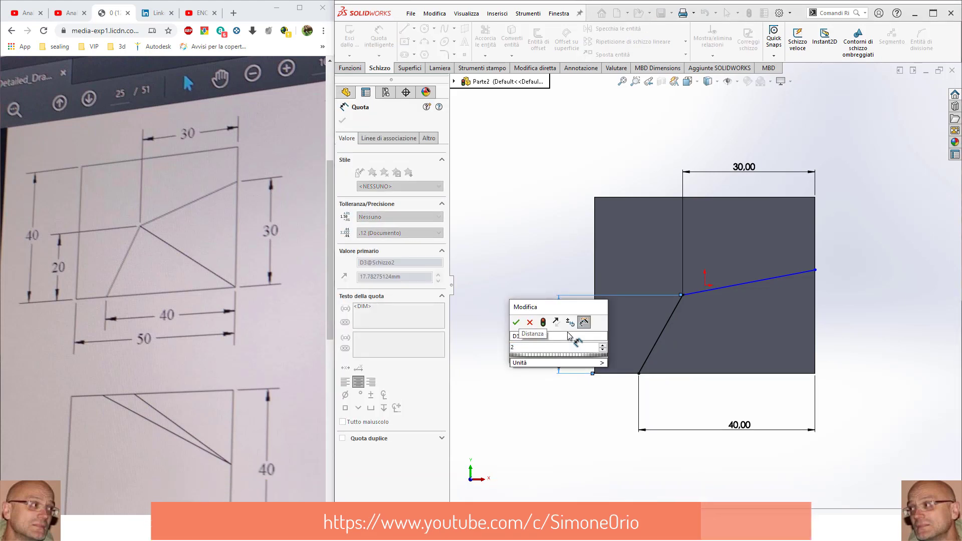
{"action": "left_click", "coordinate": [517, 322]}
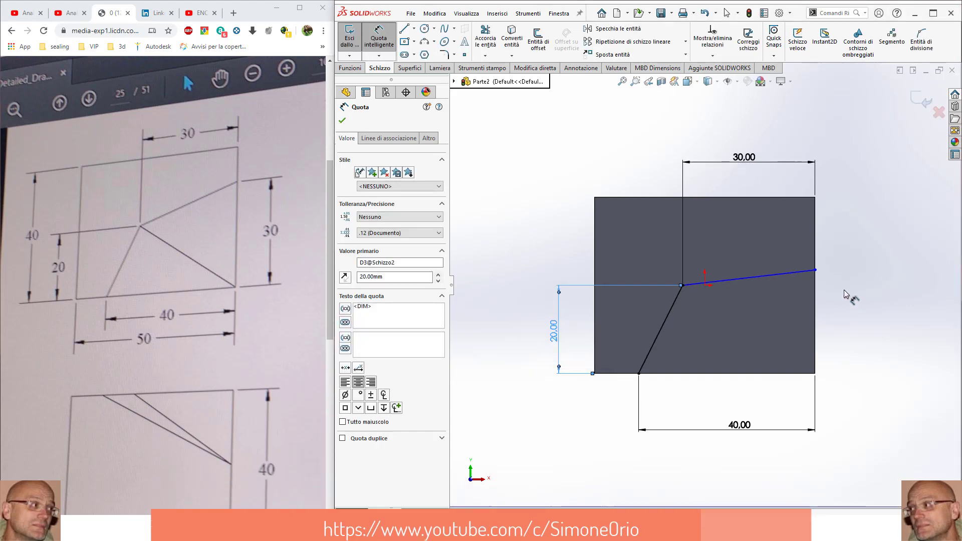
{"action": "left_click", "coordinate": [815, 271]}
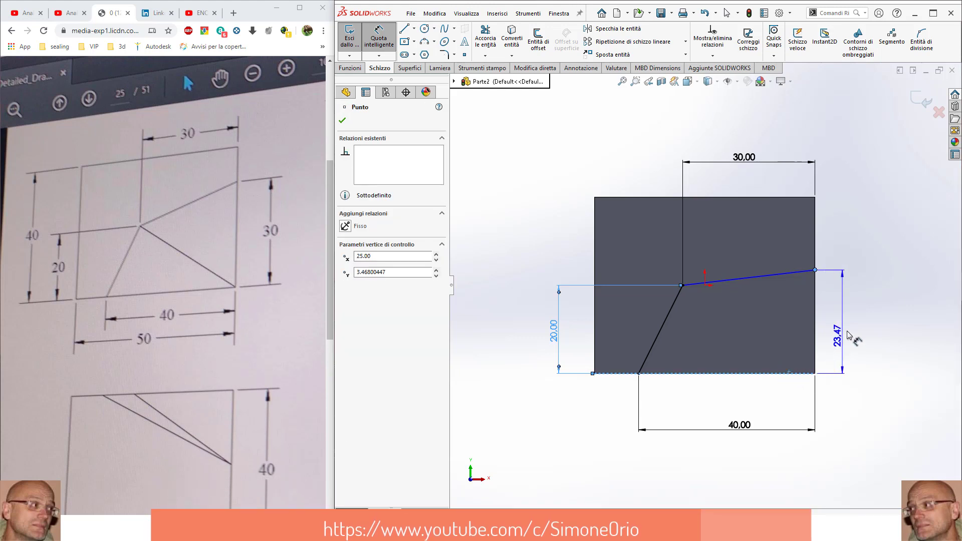
{"action": "left_click", "coordinate": [851, 324]}
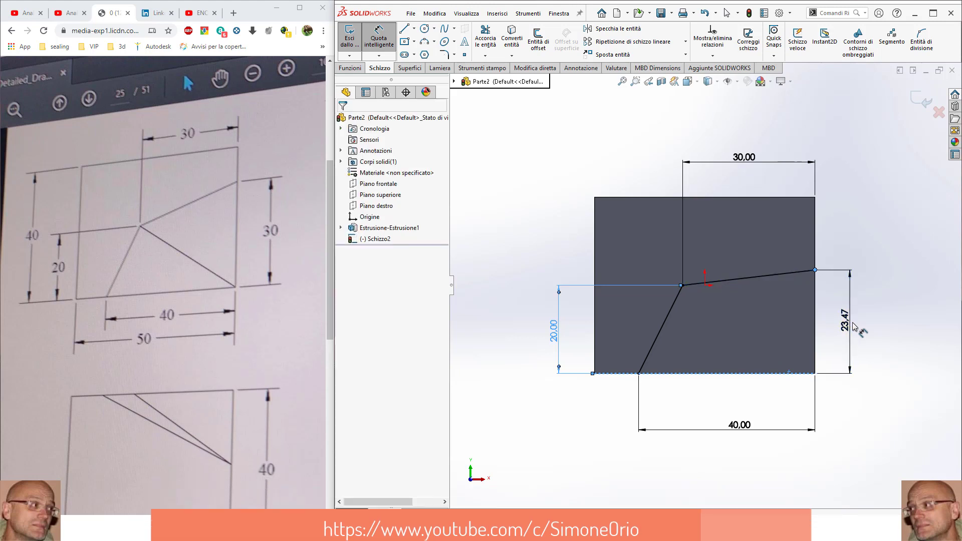
{"action": "left_click", "coordinate": [853, 326]}
{"action": "double_click", "coordinate": [854, 324]}
{"action": "type", "text": "30"}
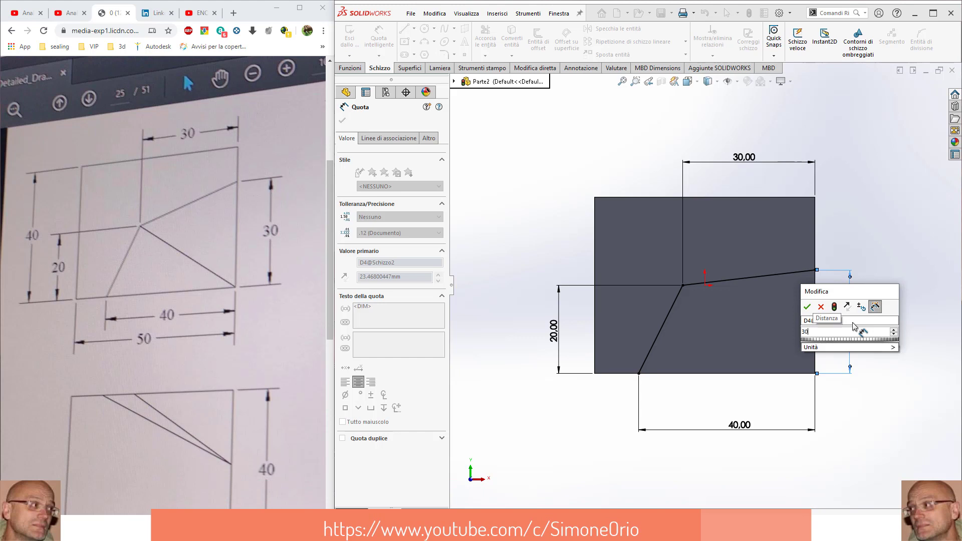
{"action": "left_click", "coordinate": [809, 308]}
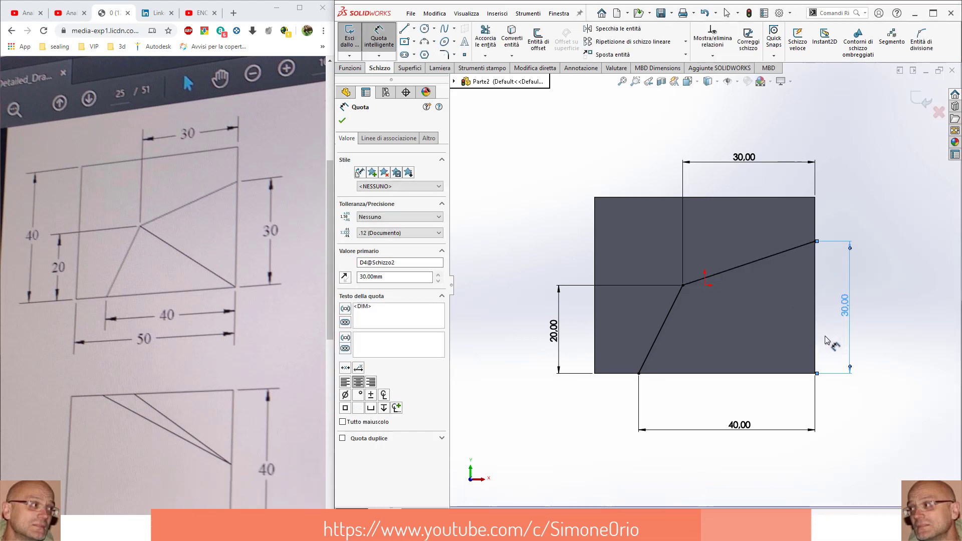
{"action": "middle_click_drag", "start_coordinate": [795, 274], "coordinate": [822, 324]}
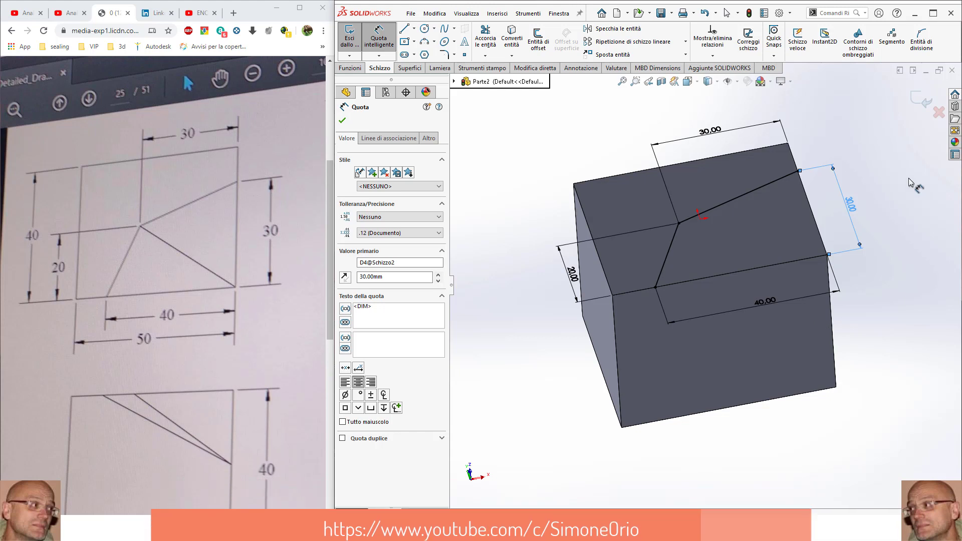
Close Schizzo2 and start a new 3D sketch, Schizzo3D1
{"action": "left_click", "coordinate": [846, 203]}
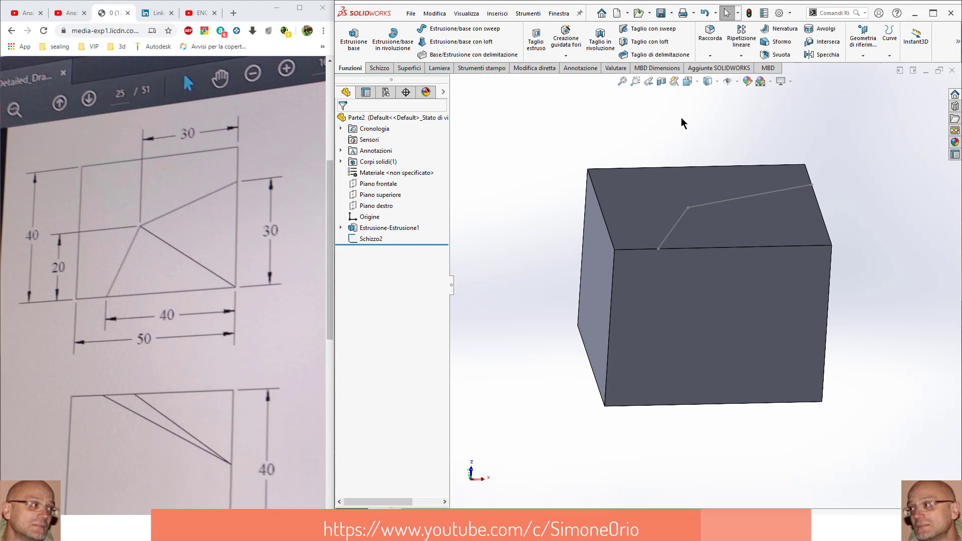
{"action": "left_click", "coordinate": [380, 67]}
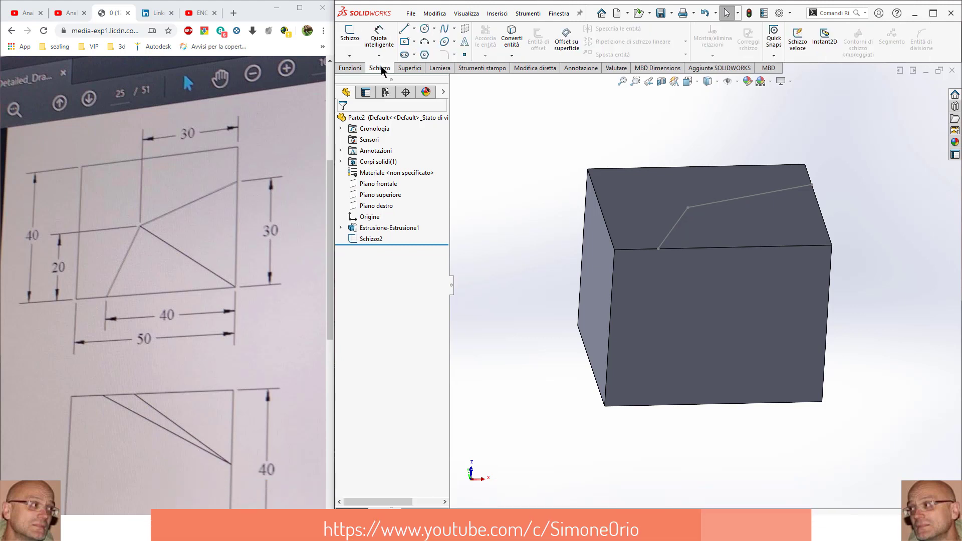
{"action": "left_click", "coordinate": [350, 55]}
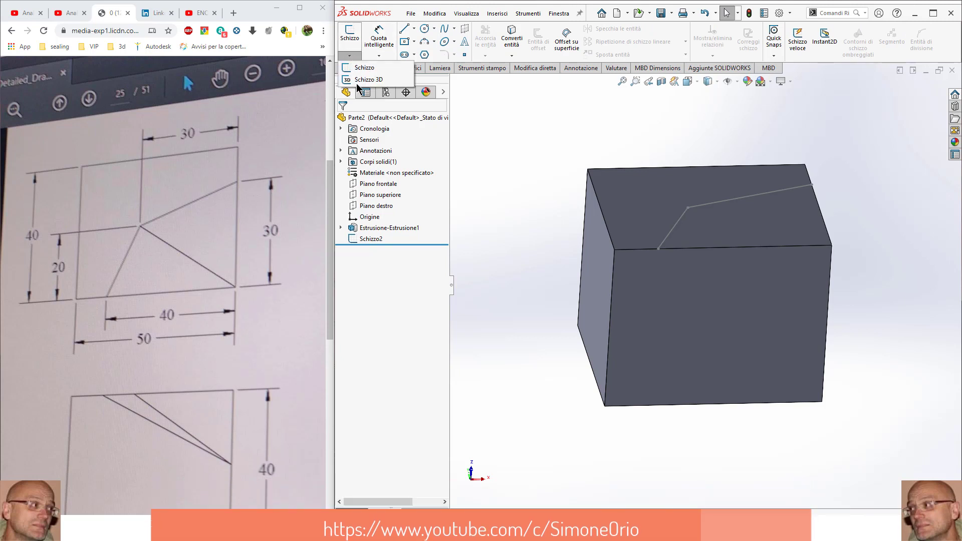
{"action": "left_click", "coordinate": [359, 81]}
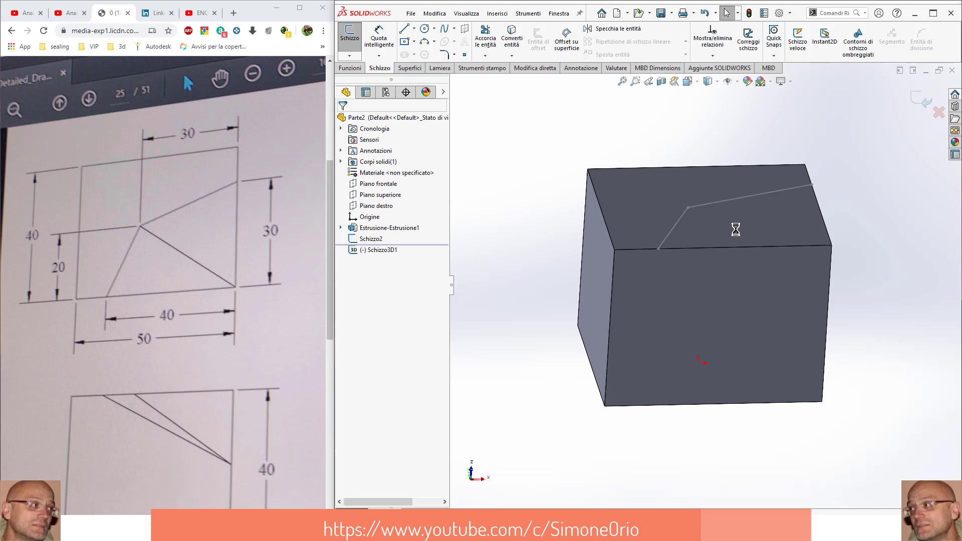
In Schizzo3D1, draw one line from the top-face peak point to the block's right front edge
{"action": "left_click", "coordinate": [414, 29]}
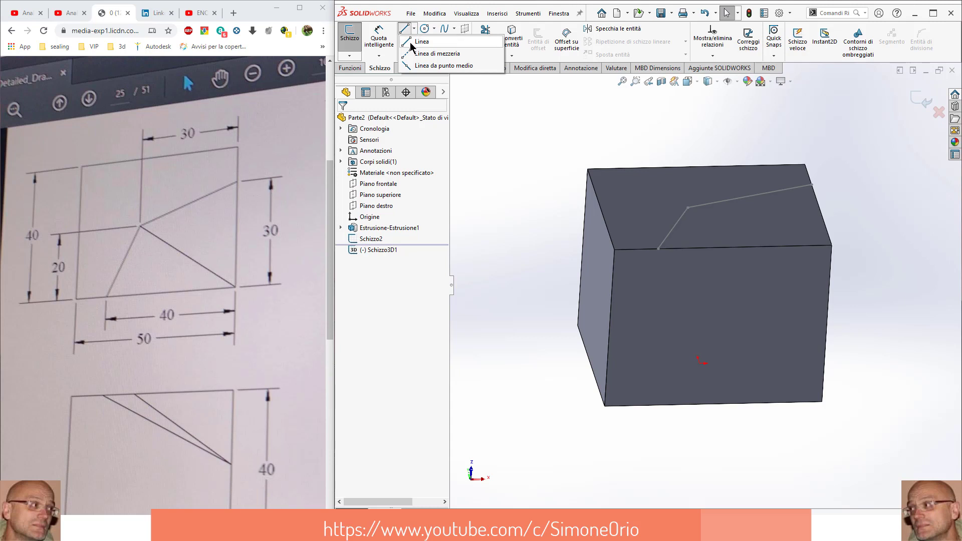
{"action": "left_click", "coordinate": [421, 42]}
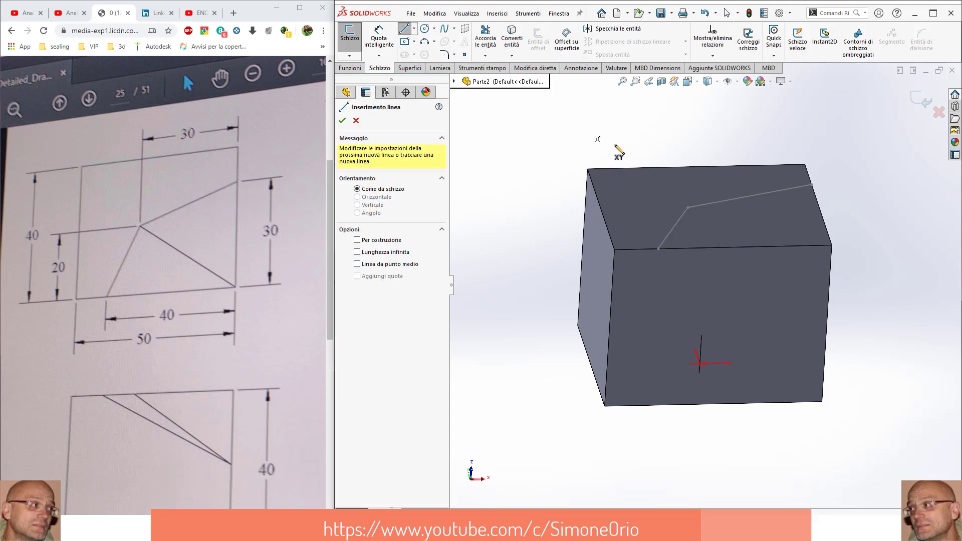
{"action": "left_click", "coordinate": [688, 208]}
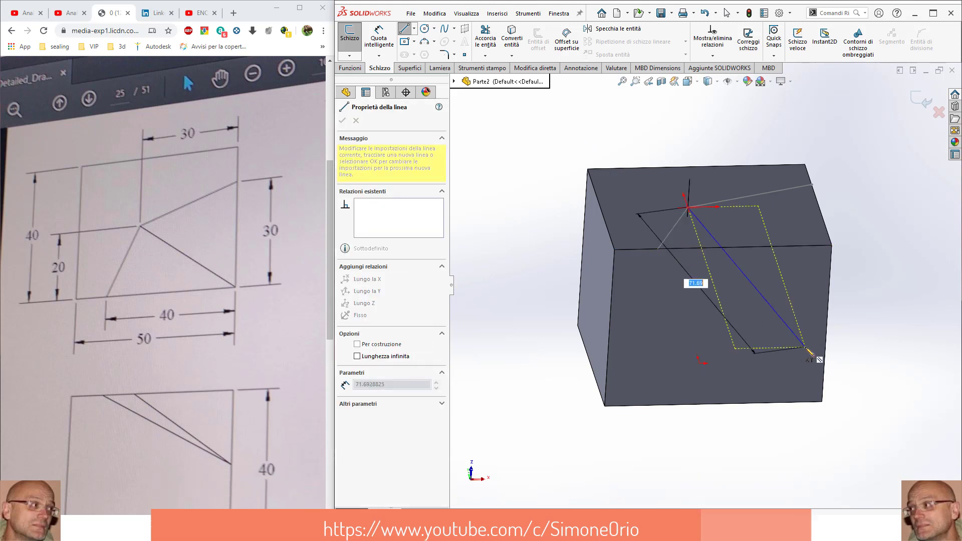
{"action": "left_click", "coordinate": [826, 324]}
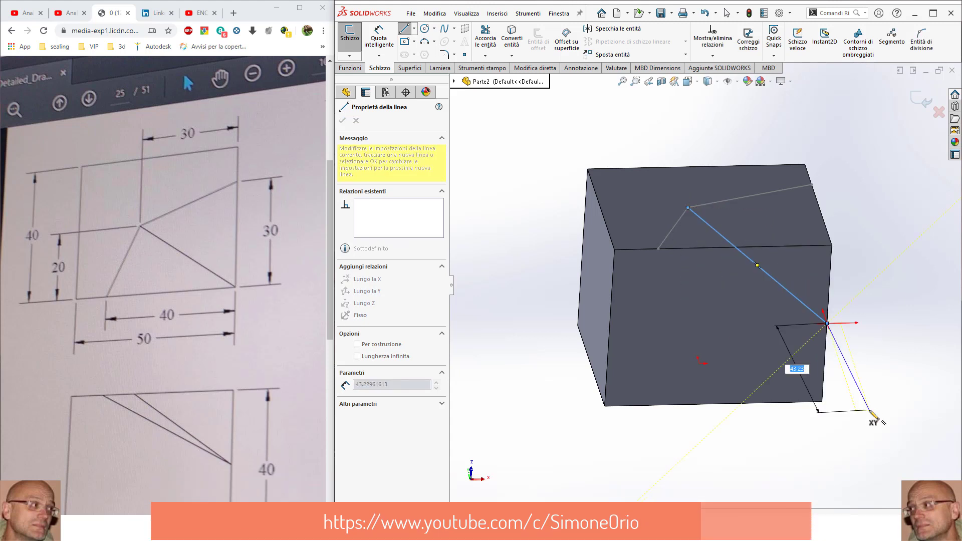
{"action": "key", "text": "Escape"}
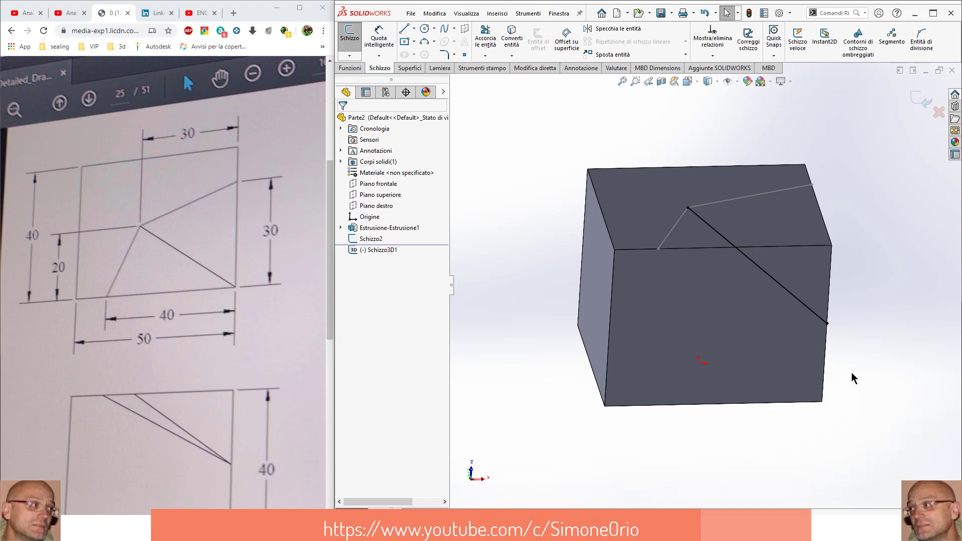
{"action": "scroll", "coordinate": [848, 344], "scroll_direction": "up", "scroll_amount": 3}
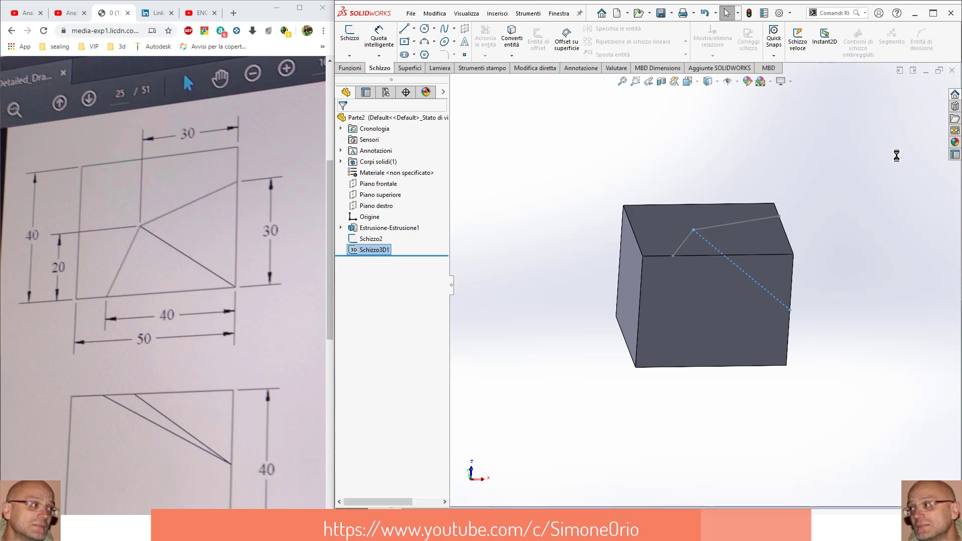
{"action": "mouse_move", "coordinate": [843, 315]}
{"action": "middle_mouse_down"}
{"action": "mouse_move", "coordinate": [850, 305]}
{"action": "mouse_move", "coordinate": [877, 359]}
{"action": "middle_mouse_up"}
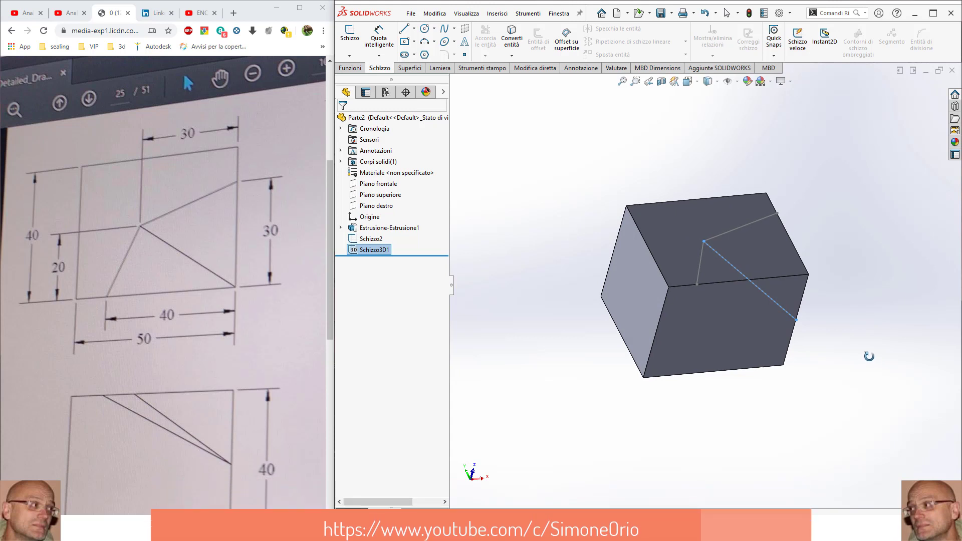
{"action": "middle_click_drag", "start_coordinate": [868, 356], "coordinate": [876, 329]}
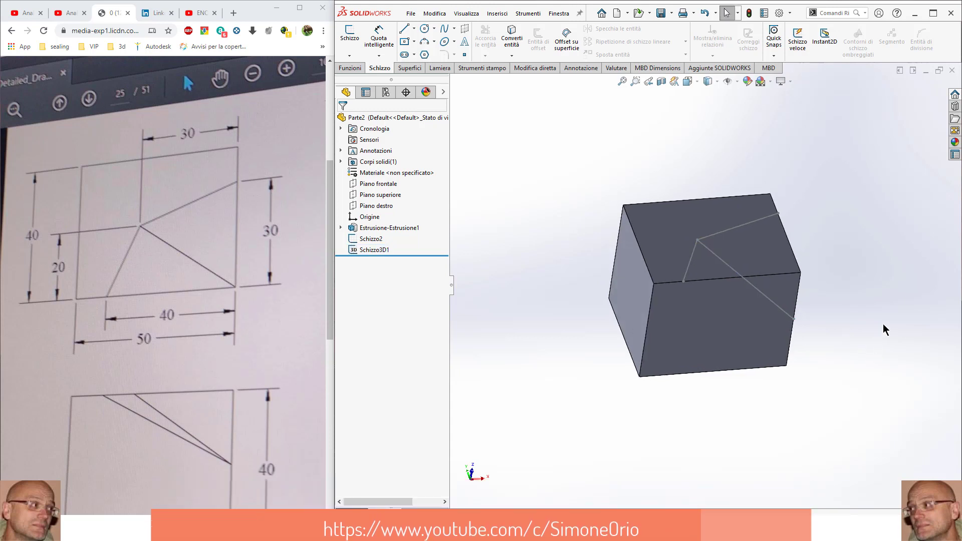
{"action": "mouse_move", "coordinate": [855, 339]}
{"action": "middle_mouse_down"}
{"action": "mouse_move", "coordinate": [809, 274]}
{"action": "mouse_move", "coordinate": [816, 325]}
{"action": "mouse_move", "coordinate": [801, 310]}
{"action": "middle_mouse_up"}
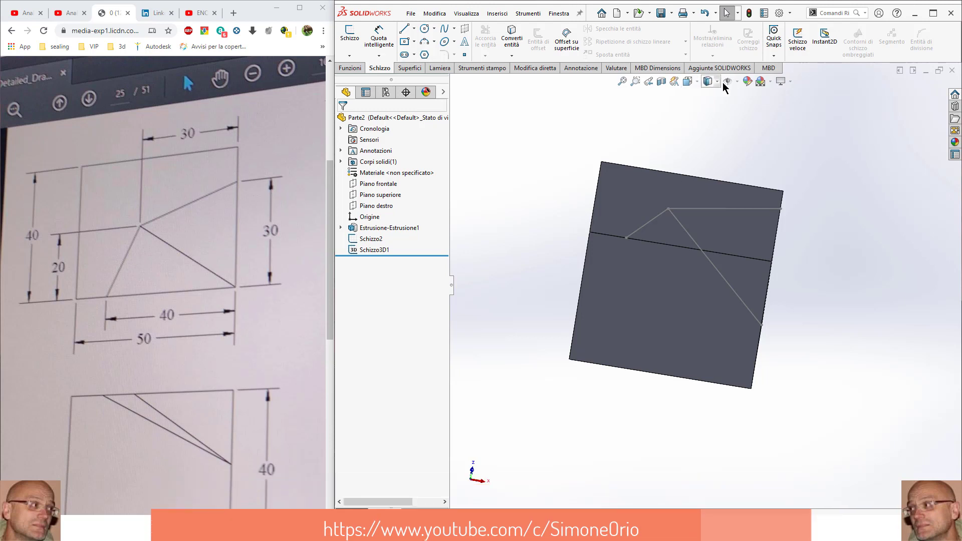
Create reference plane Piano1 through Punto1@Schizzo2, Punto2@Schizzo2 and Punto2@Schizzo3D1
{"action": "left_click", "coordinate": [506, 19]}
{"action": "mouse_move", "coordinate": [532, 143]}
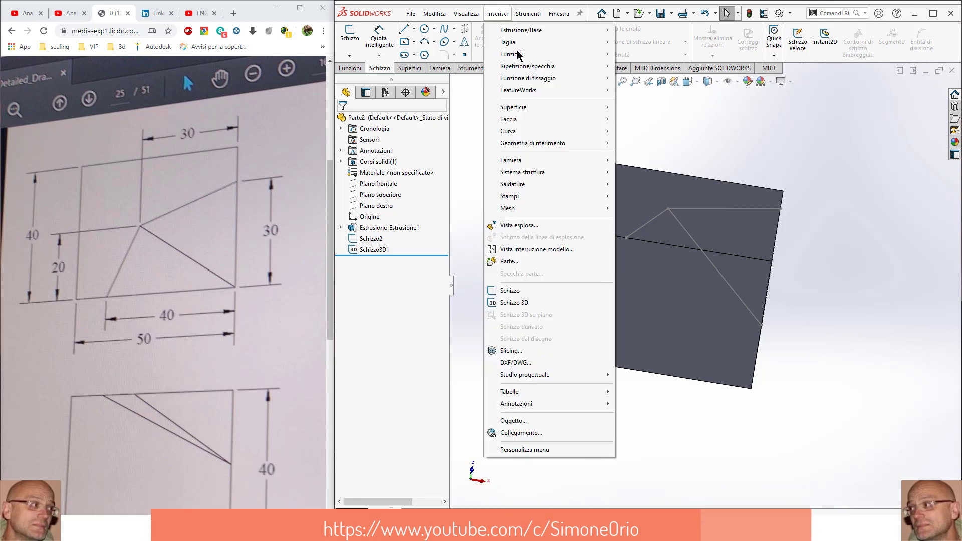
{"action": "left_click", "coordinate": [622, 144]}
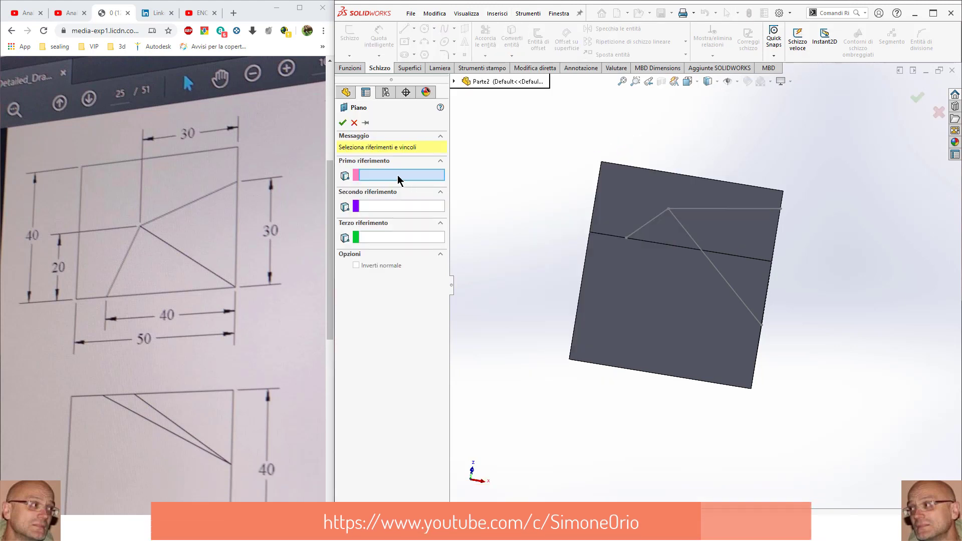
{"action": "left_click", "coordinate": [628, 238]}
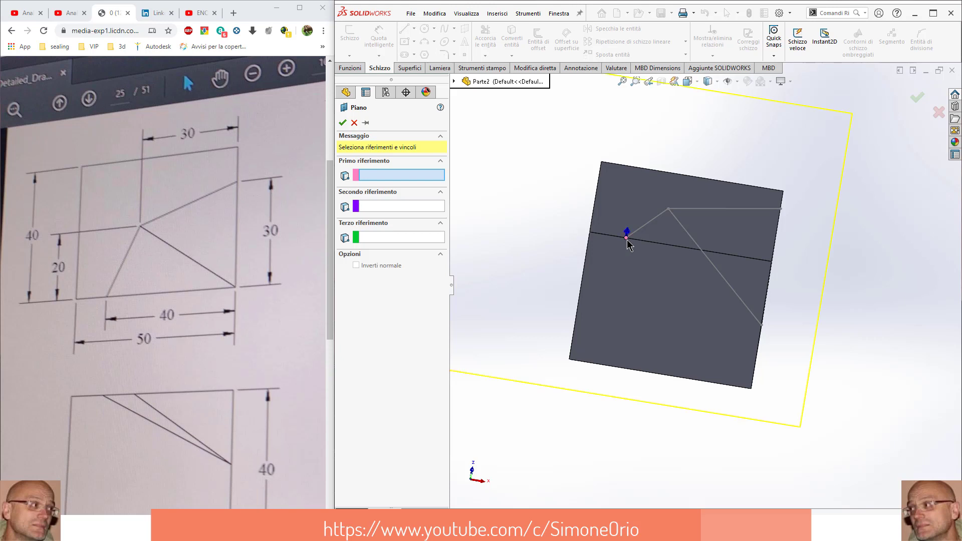
{"action": "left_click", "coordinate": [668, 210]}
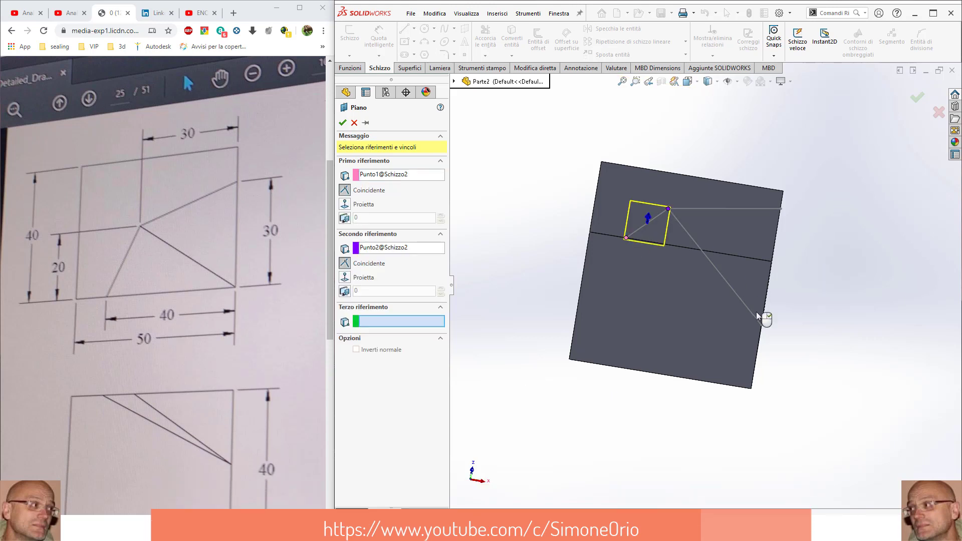
{"action": "left_click", "coordinate": [760, 326]}
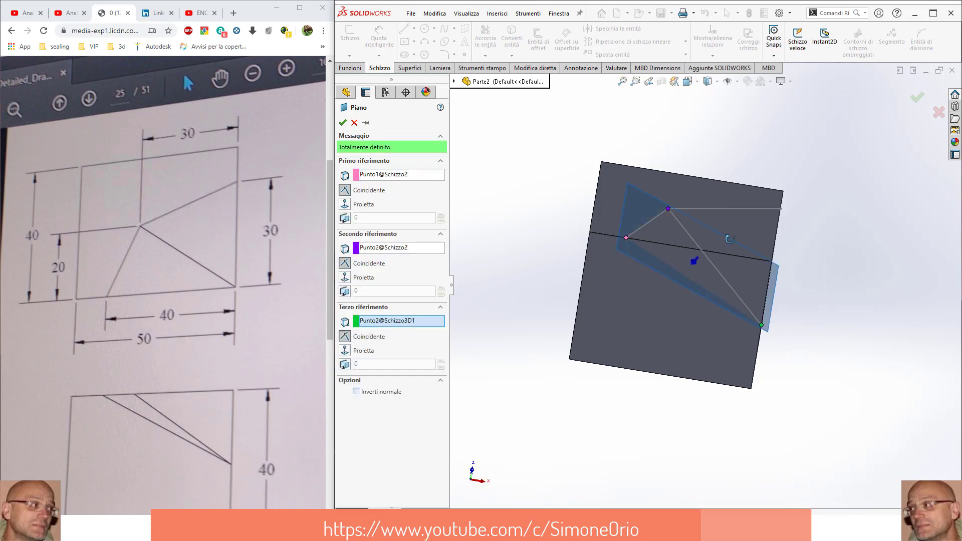
{"action": "mouse_move", "coordinate": [762, 324]}
{"action": "middle_mouse_down"}
{"action": "mouse_move", "coordinate": [764, 315]}
{"action": "mouse_move", "coordinate": [765, 322]}
{"action": "middle_mouse_up"}
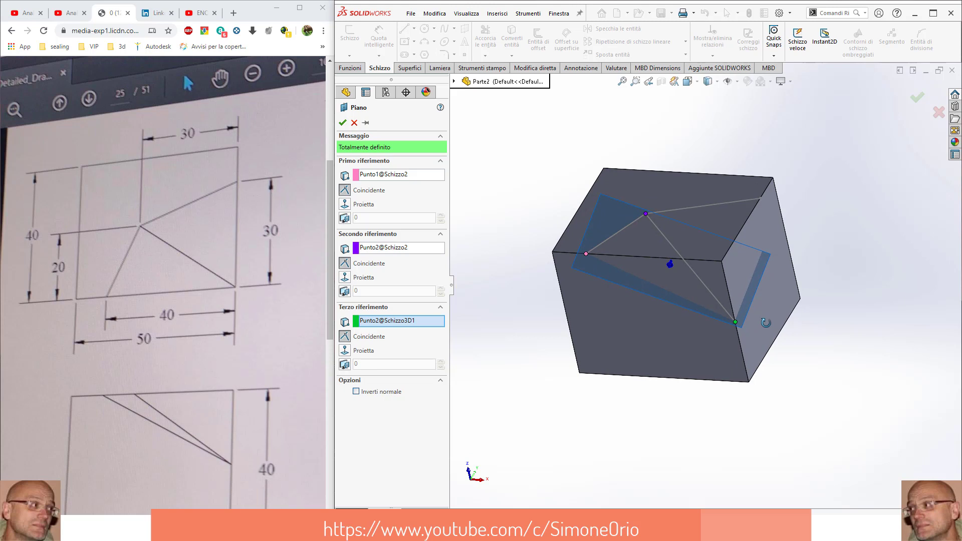
{"action": "left_click", "coordinate": [342, 126]}
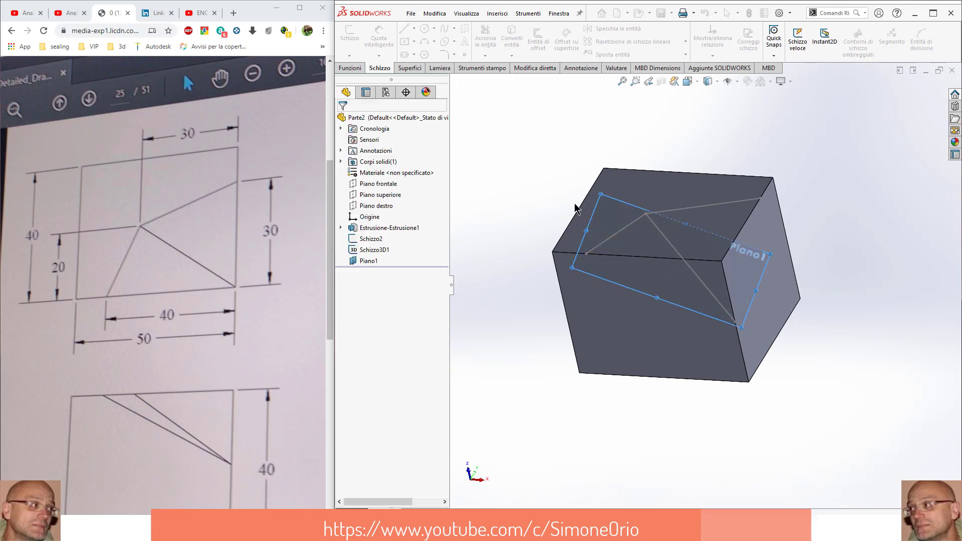
{"action": "left_click", "coordinate": [371, 260]}
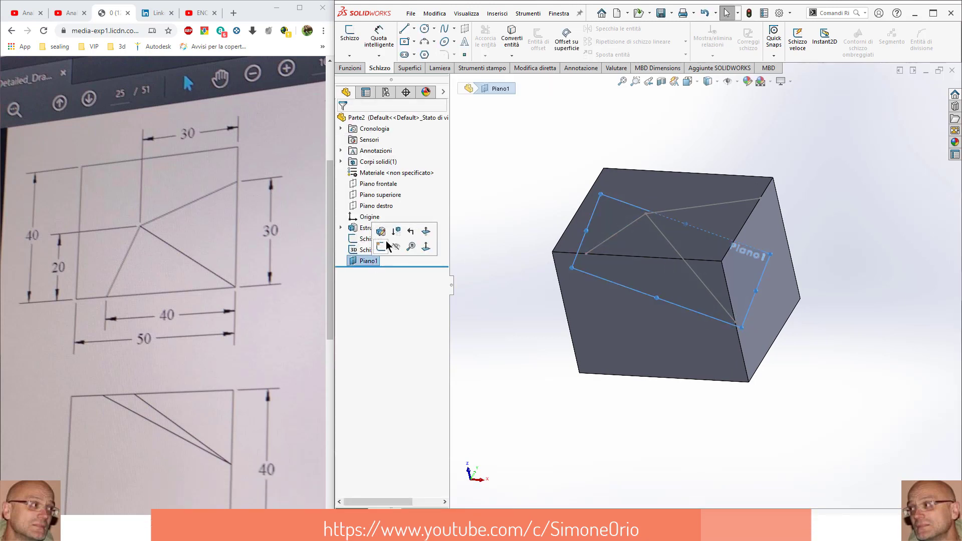
On Piano1, convert the Schizzo2 and 3D sketch lines and close the triangle with a base line
{"action": "left_click", "coordinate": [381, 246]}
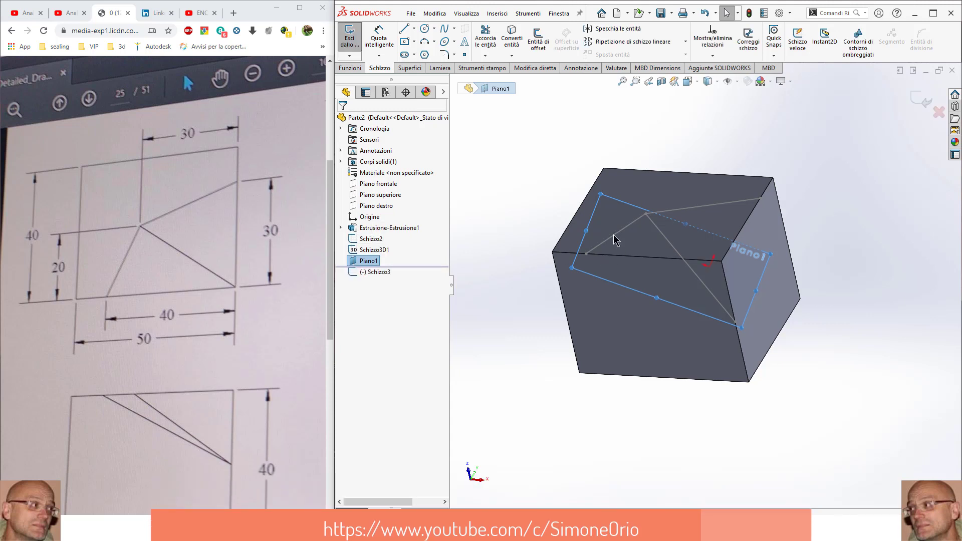
{"action": "left_click", "coordinate": [615, 236]}
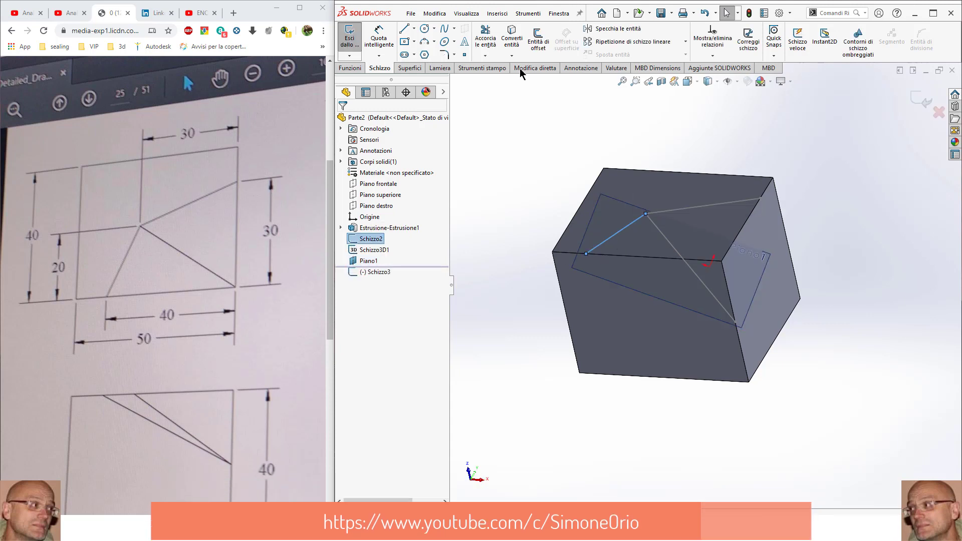
{"action": "left_click", "coordinate": [644, 205]}
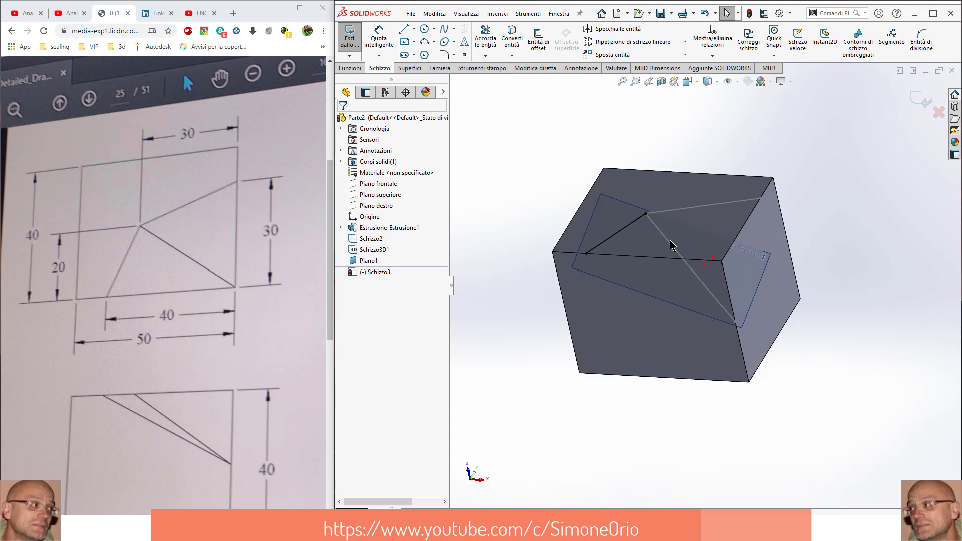
{"action": "left_click", "coordinate": [671, 246]}
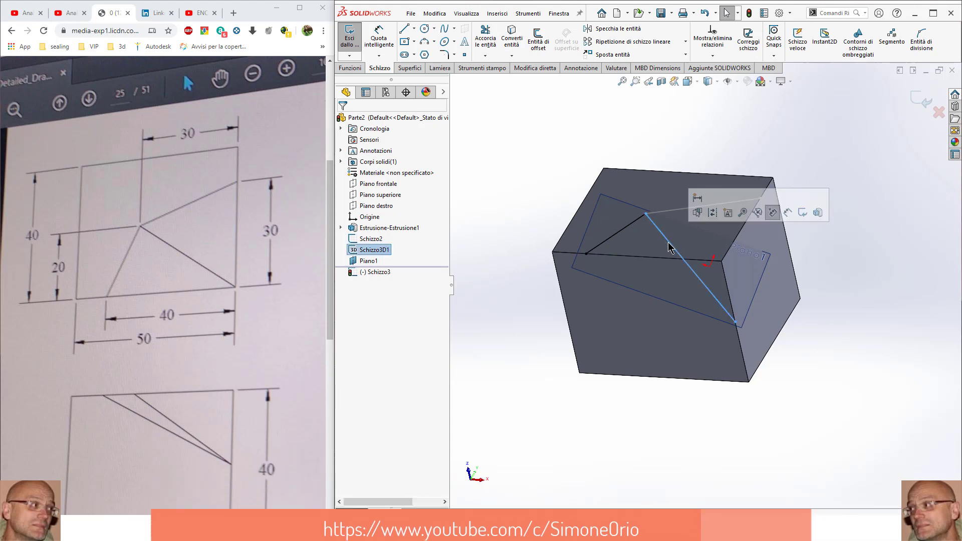
{"action": "left_click", "coordinate": [512, 34]}
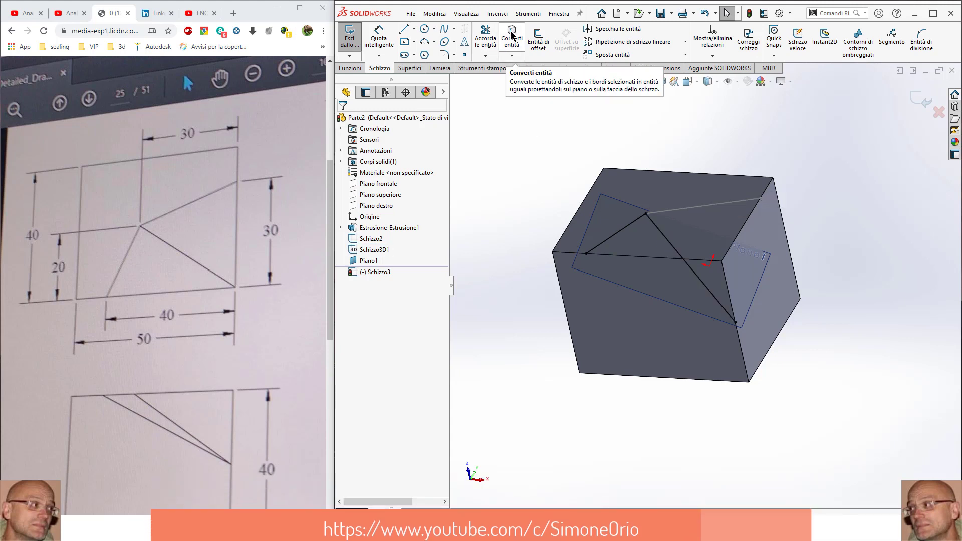
{"action": "left_click", "coordinate": [403, 34]}
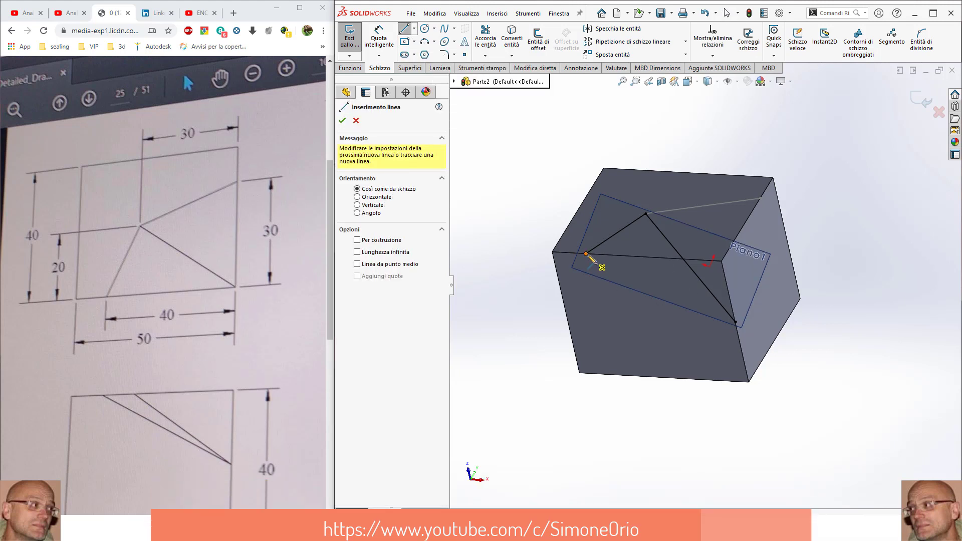
{"action": "left_click", "coordinate": [586, 254]}
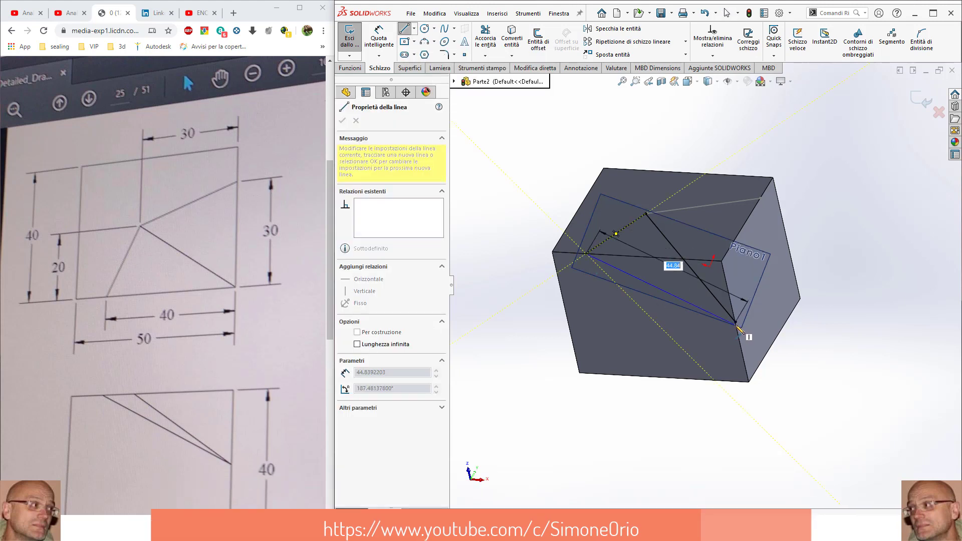
{"action": "left_click", "coordinate": [734, 323]}
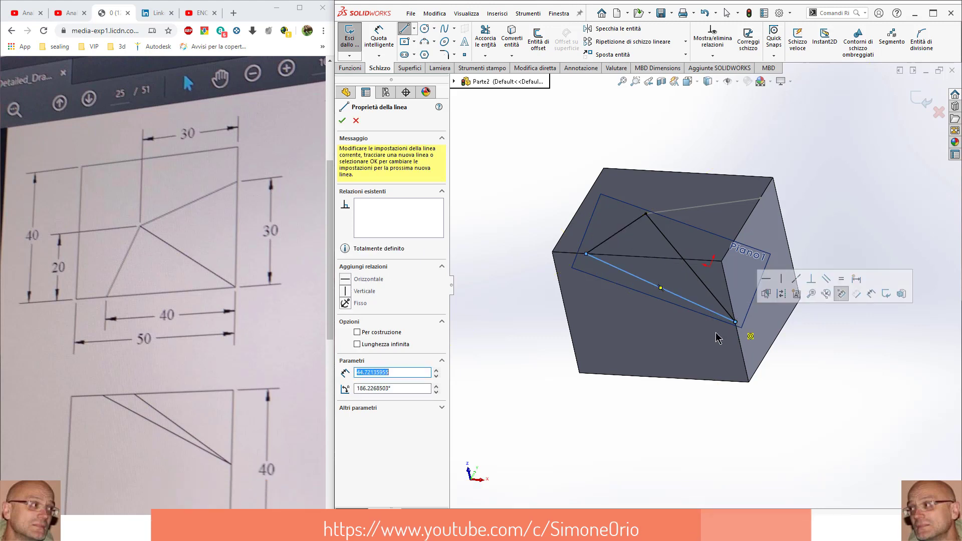
Cut the Schizzo3 triangle through the whole block with Direzione 1 set to Passante
{"action": "left_click", "coordinate": [348, 69]}
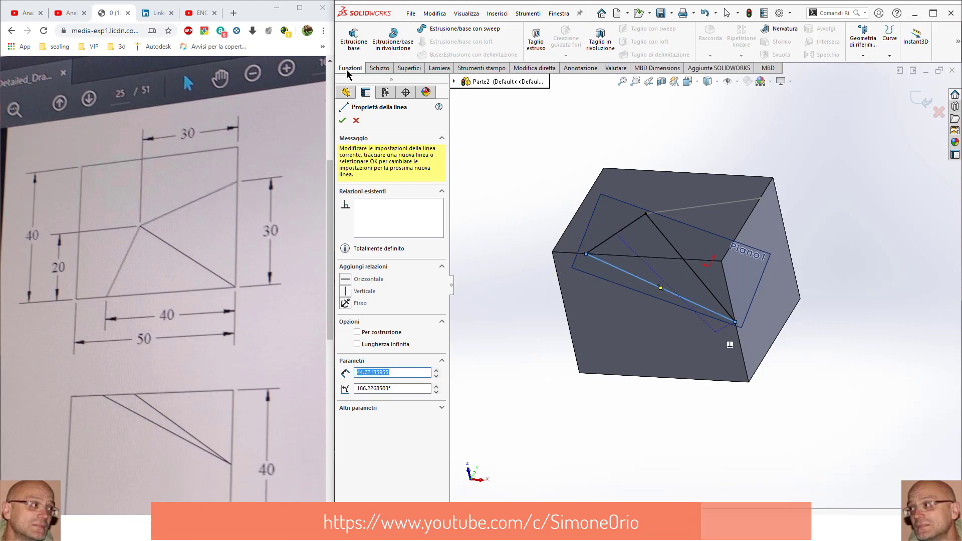
{"action": "left_click", "coordinate": [541, 43]}
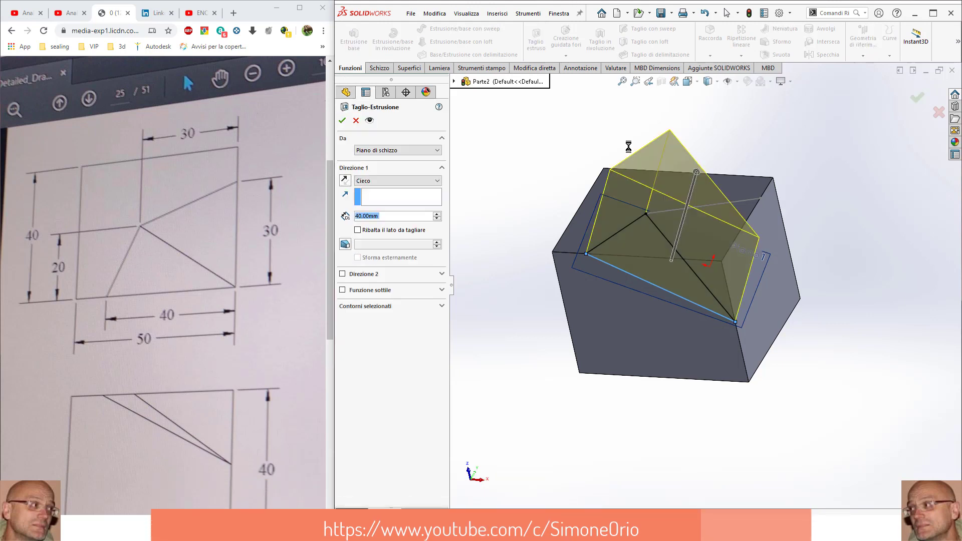
{"action": "left_click", "coordinate": [389, 181]}
{"action": "left_click", "coordinate": [388, 197]}
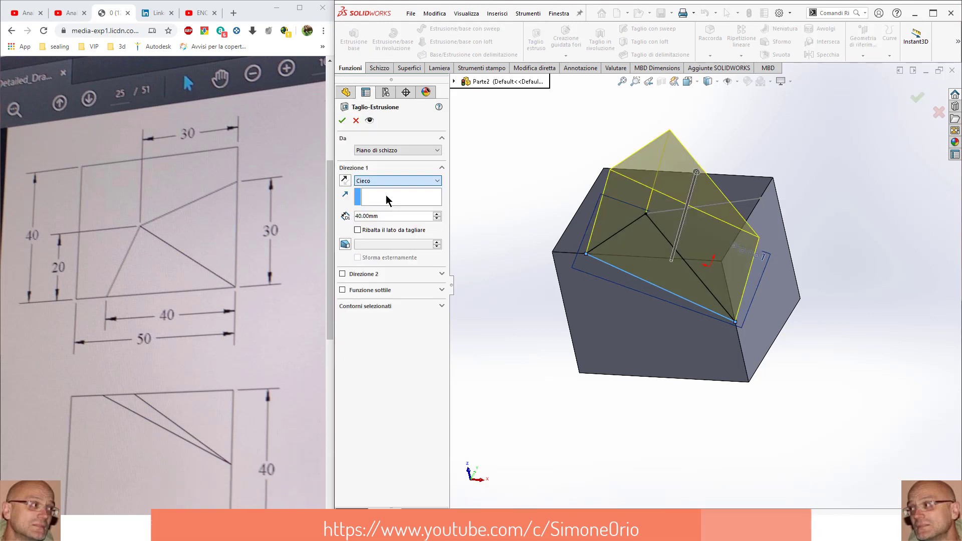
{"action": "left_click", "coordinate": [342, 121]}
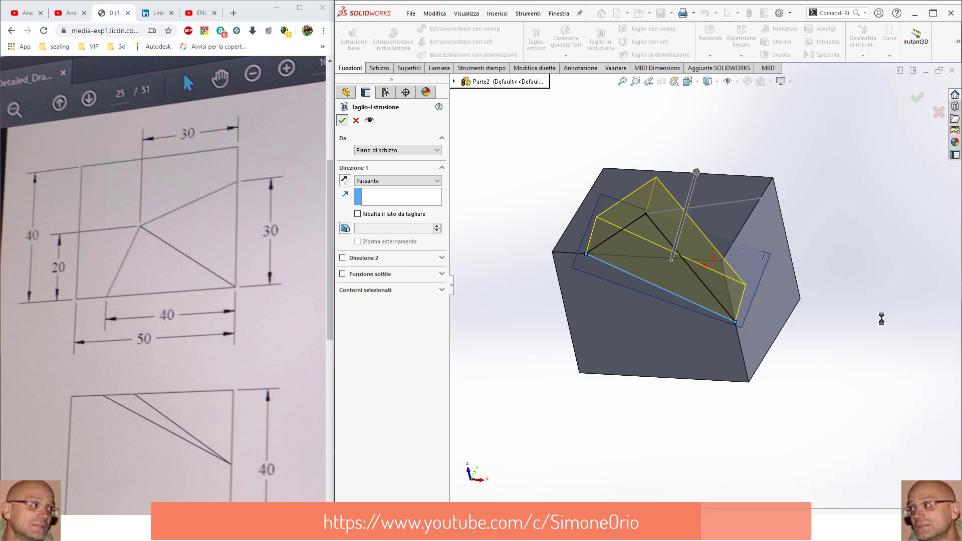
{"action": "middle_click_drag", "start_coordinate": [837, 346], "coordinate": [853, 319]}
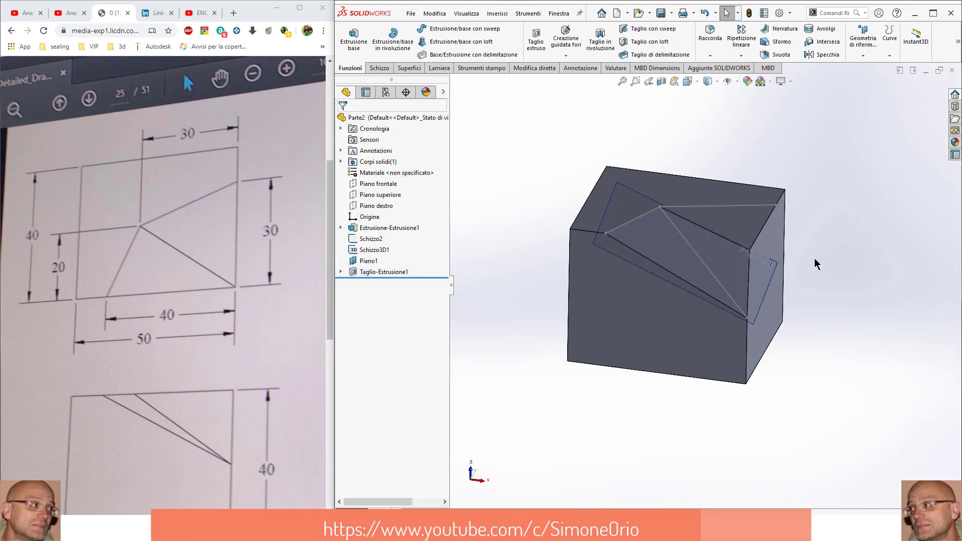
Hide the reference plane Piano1 so the first cut is unobstructed
{"action": "mouse_move", "coordinate": [813, 257]}
{"action": "middle_mouse_down"}
{"action": "mouse_move", "coordinate": [791, 287]}
{"action": "mouse_move", "coordinate": [809, 269]}
{"action": "middle_mouse_up"}
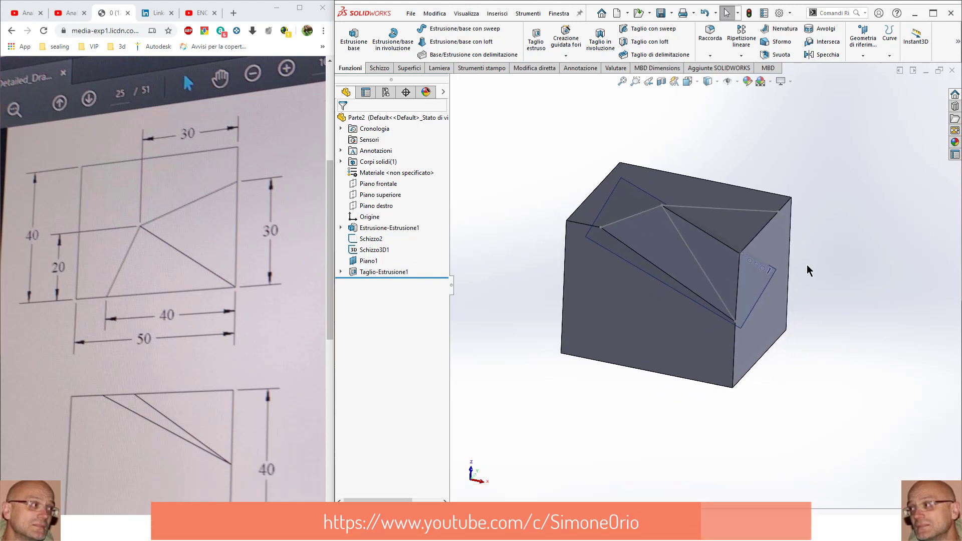
{"action": "mouse_move", "coordinate": [783, 227]}
{"action": "middle_mouse_down"}
{"action": "mouse_move", "coordinate": [827, 247]}
{"action": "mouse_move", "coordinate": [820, 272]}
{"action": "mouse_move", "coordinate": [688, 237]}
{"action": "mouse_move", "coordinate": [672, 215]}
{"action": "middle_mouse_up"}
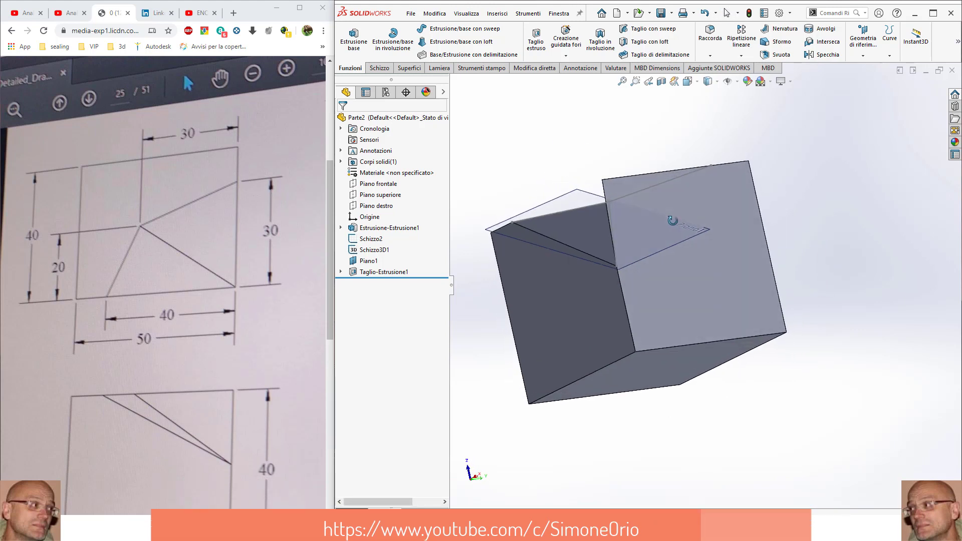
{"action": "left_click", "coordinate": [578, 191]}
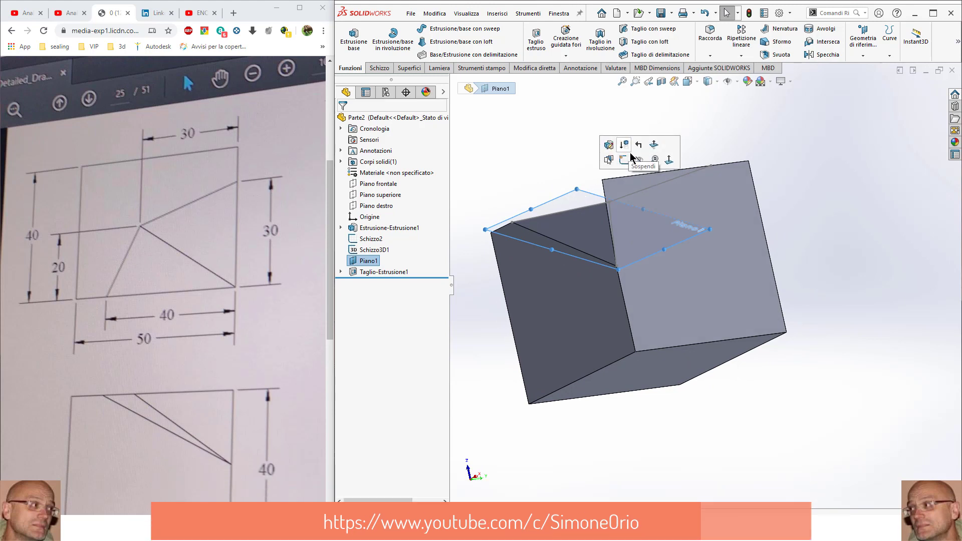
{"action": "left_click", "coordinate": [640, 161]}
{"action": "middle_click_drag", "start_coordinate": [652, 225], "coordinate": [670, 281]}
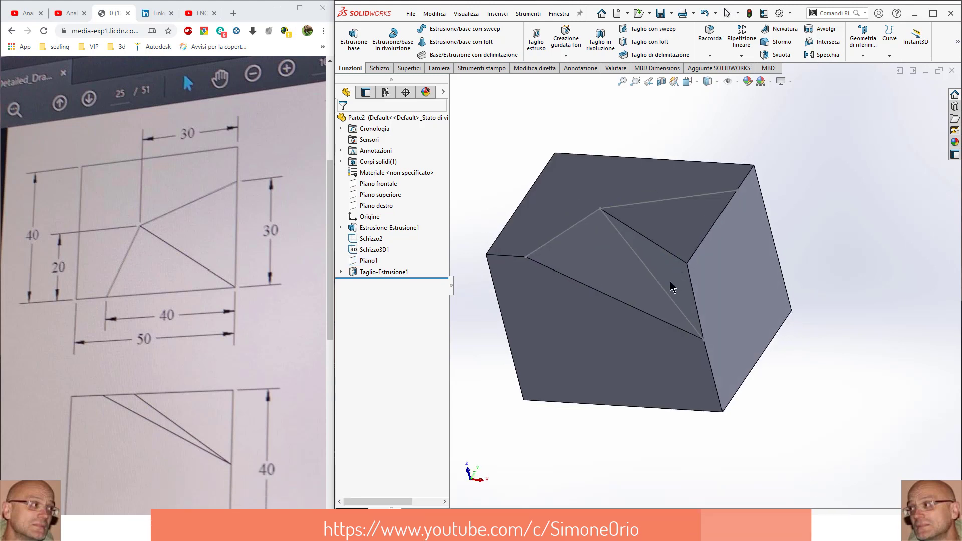
{"action": "left_click", "coordinate": [371, 261]}
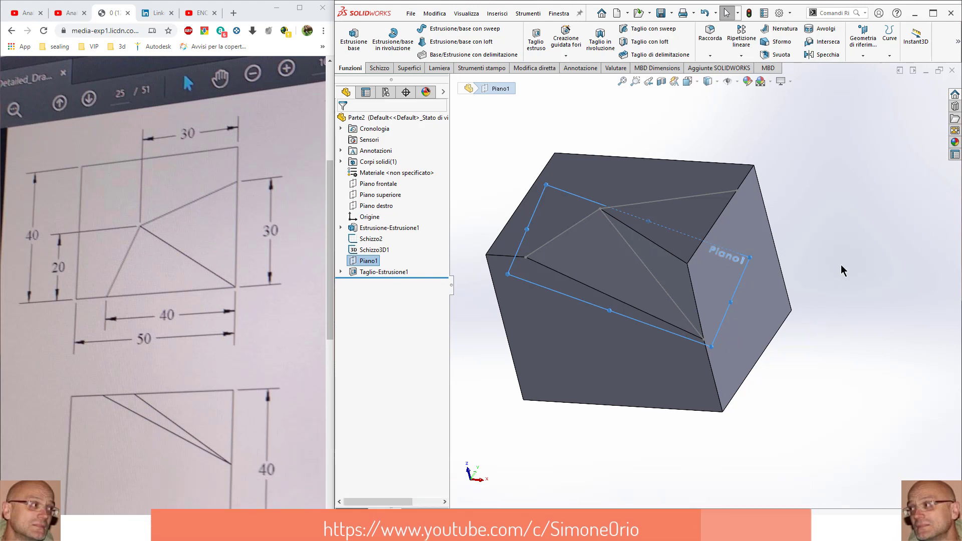
Start a new sketch, Schizzo4, on the sloped triangular face of Taglio-Estrusione1
{"action": "left_click", "coordinate": [798, 281]}
{"action": "key", "text": "Left"}
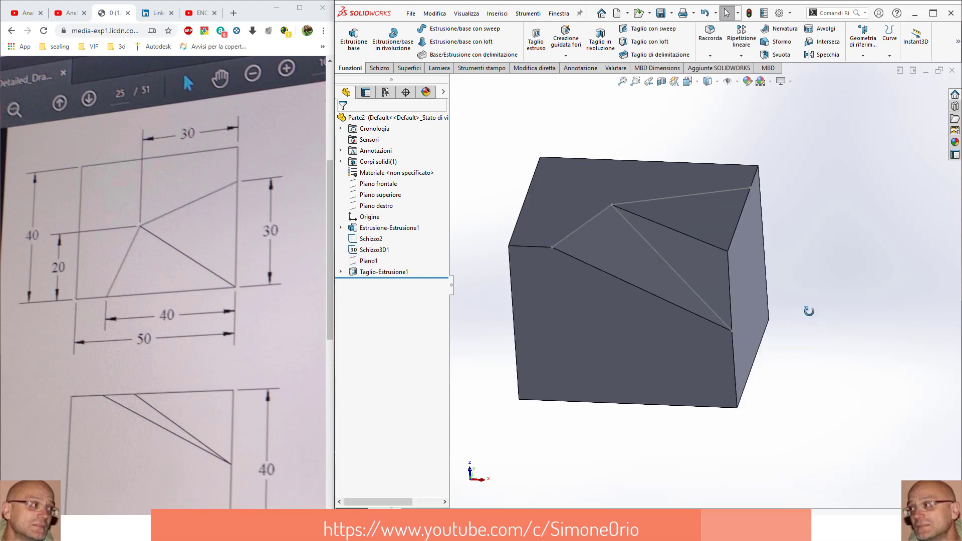
{"action": "key", "text": "Left"}
{"action": "left_click", "coordinate": [746, 281]}
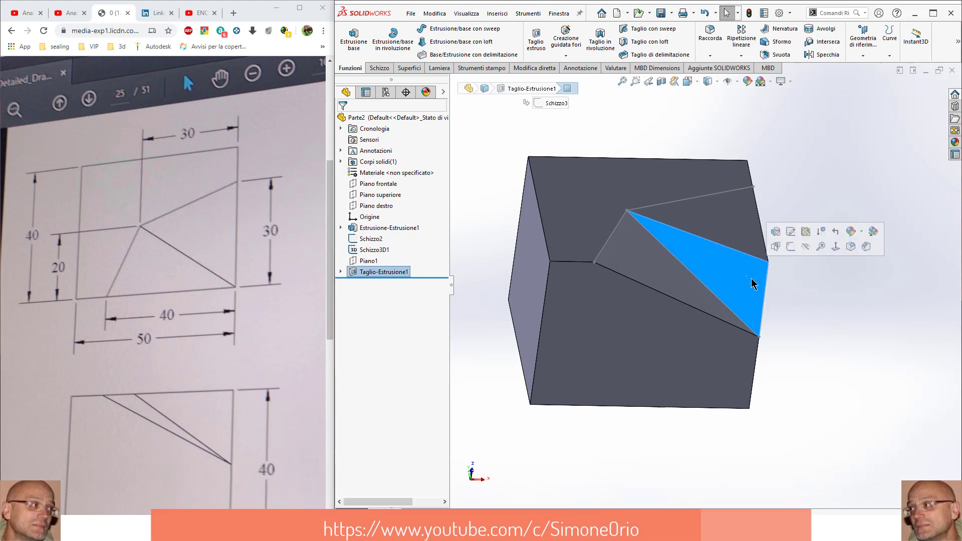
{"action": "left_click", "coordinate": [790, 247]}
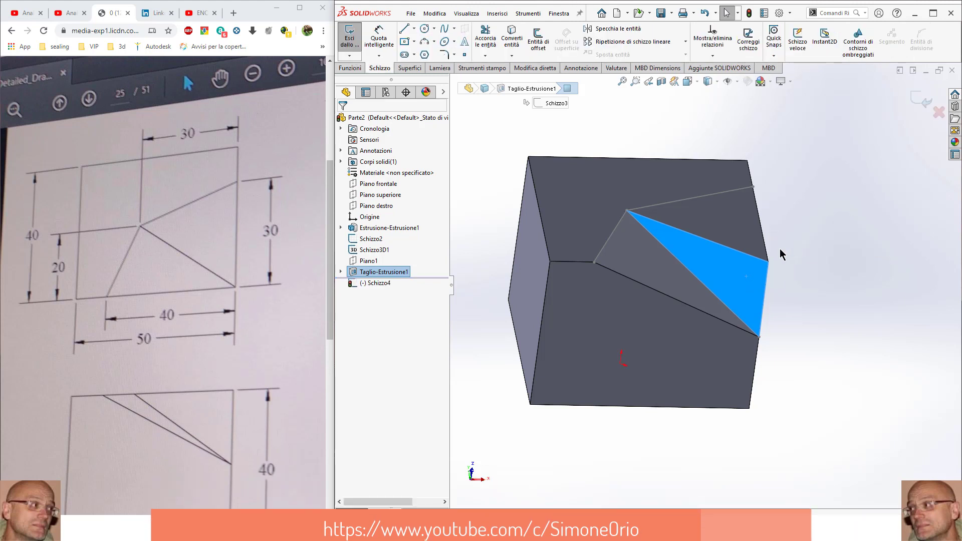
Convert the face edges and cut them through-all along Linea3@Schizzo2, creating Taglio-Estrusione2
{"action": "left_click", "coordinate": [519, 47]}
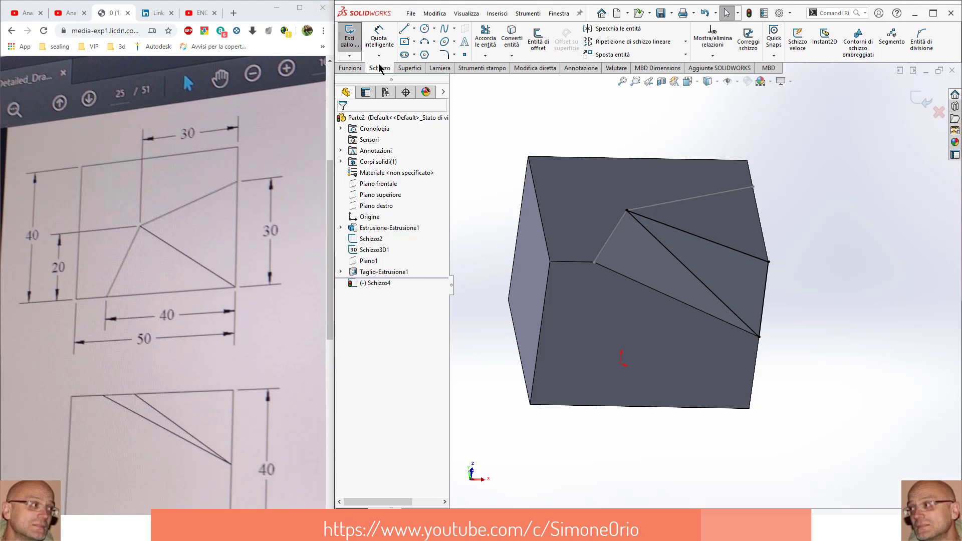
{"action": "left_click", "coordinate": [347, 69]}
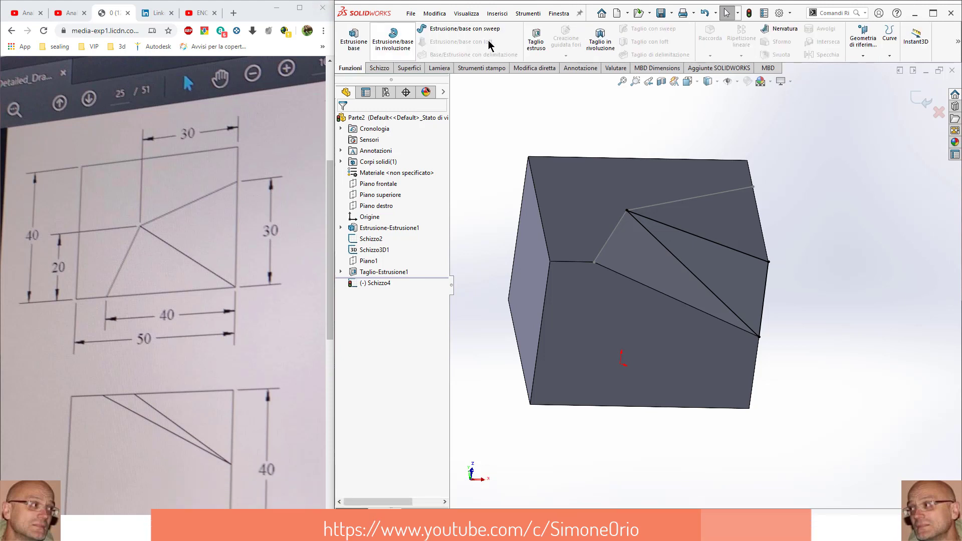
{"action": "left_click", "coordinate": [534, 36]}
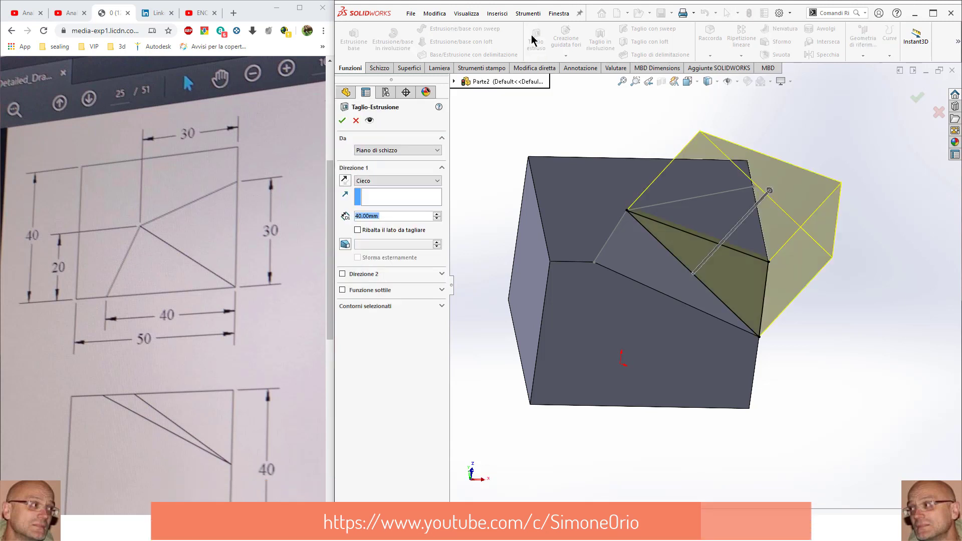
{"action": "left_click", "coordinate": [707, 201]}
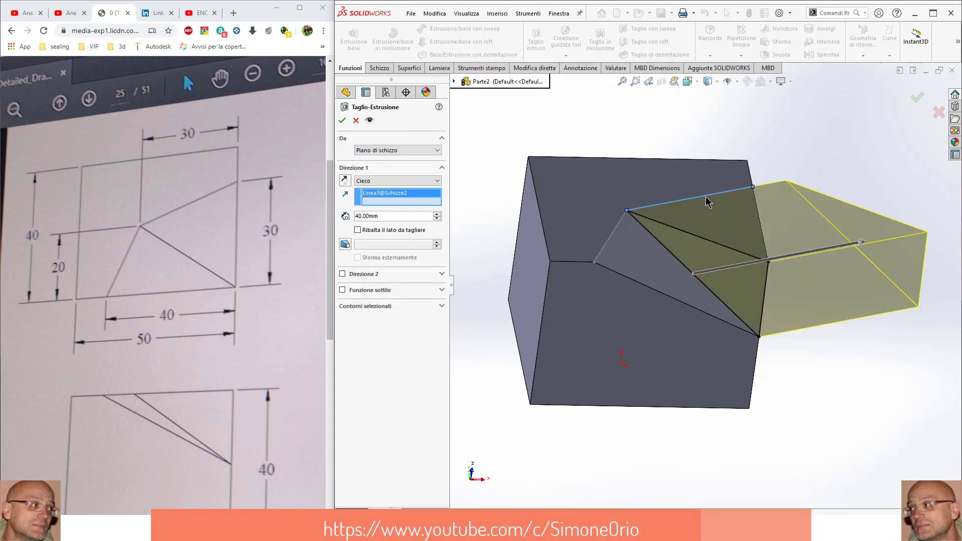
{"action": "left_click", "coordinate": [383, 181]}
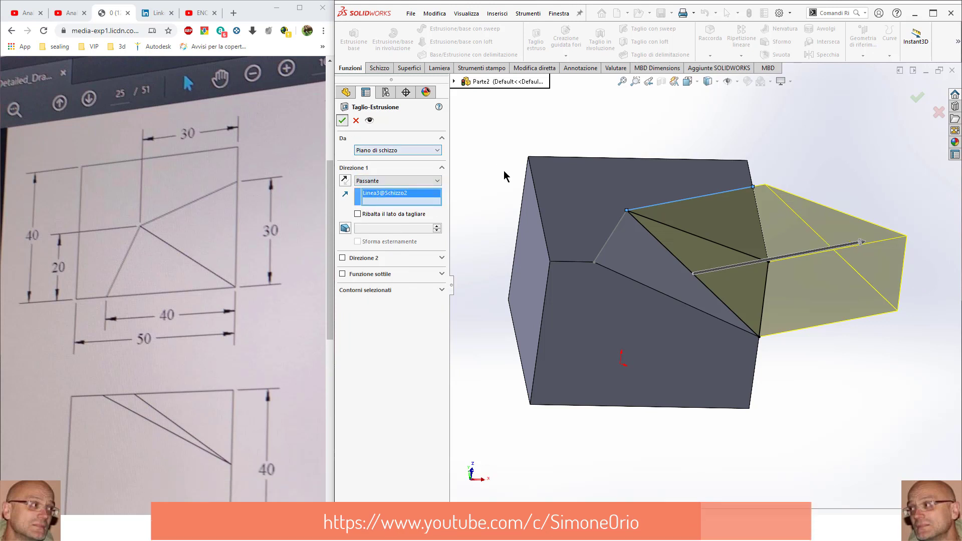
{"action": "mouse_move", "coordinate": [732, 262]}
{"action": "middle_mouse_down"}
{"action": "mouse_move", "coordinate": [676, 241]}
{"action": "mouse_move", "coordinate": [664, 249]}
{"action": "middle_mouse_up"}
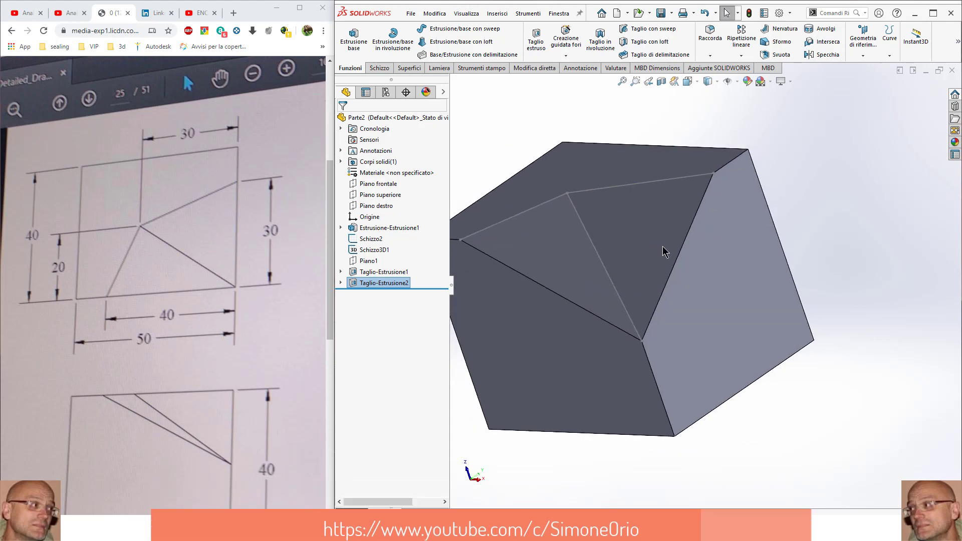
{"action": "left_click", "coordinate": [388, 274]}
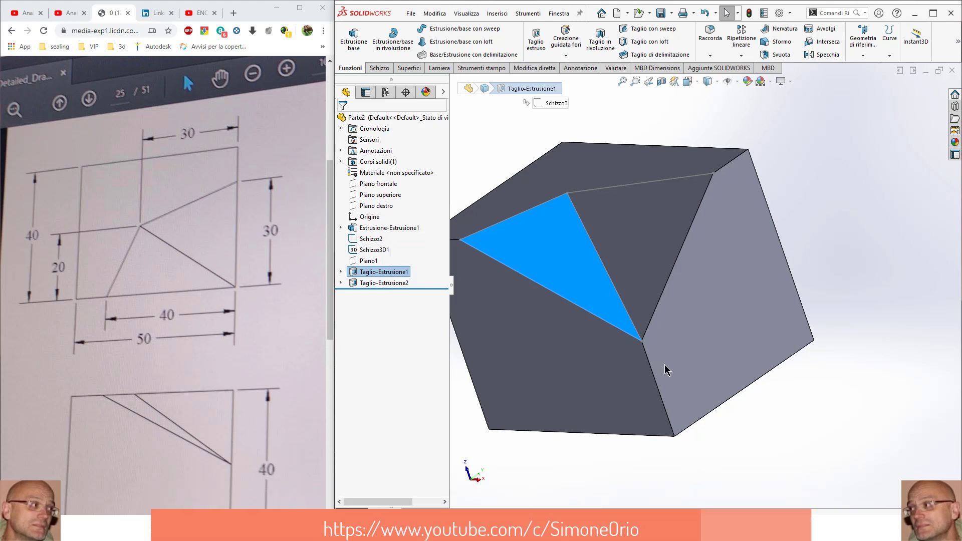
{"action": "key", "text": "Escape"}
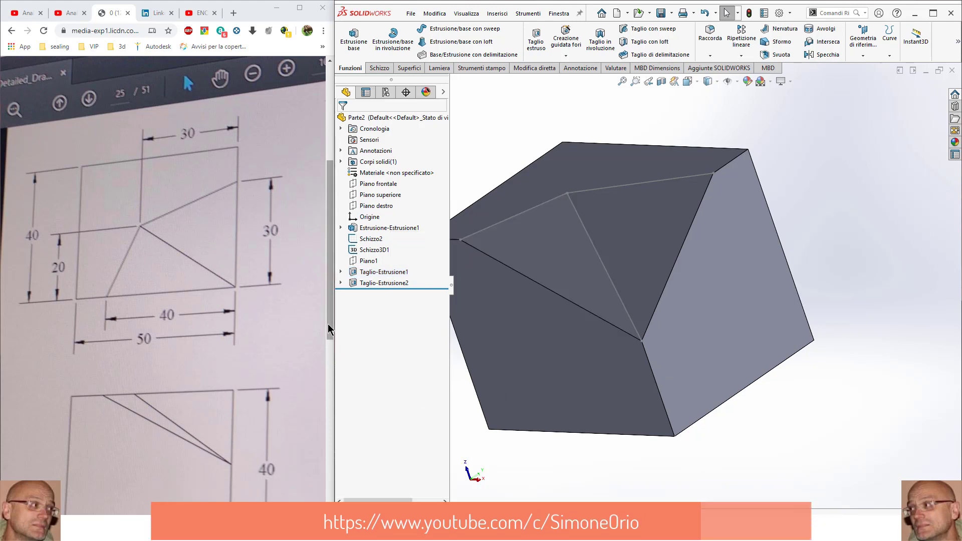
{"action": "scroll", "coordinate": [323, 402], "scroll_direction": "down", "scroll_amount": 3}
{"action": "scroll", "coordinate": [322, 383], "scroll_direction": "up", "scroll_amount": 1}
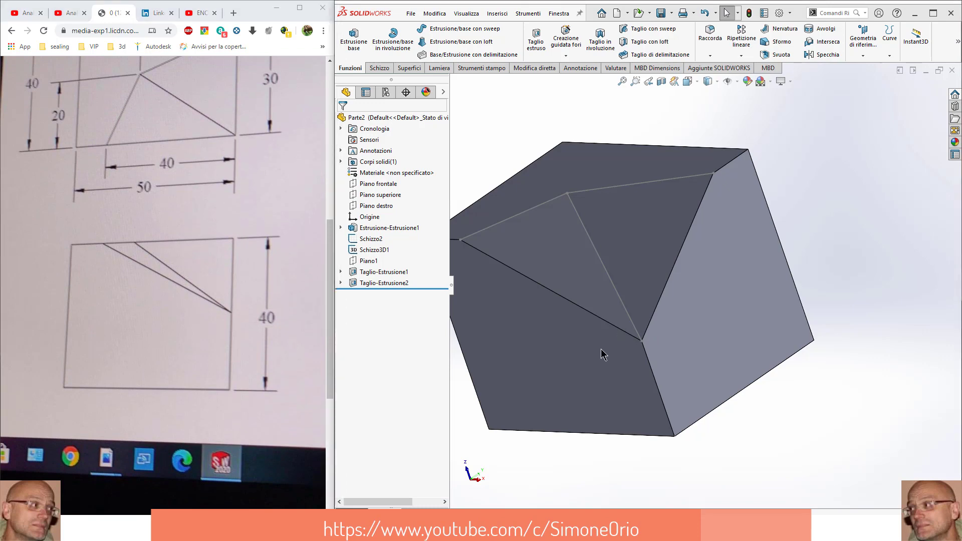
{"action": "middle_click_drag", "start_coordinate": [600, 349], "coordinate": [646, 301]}
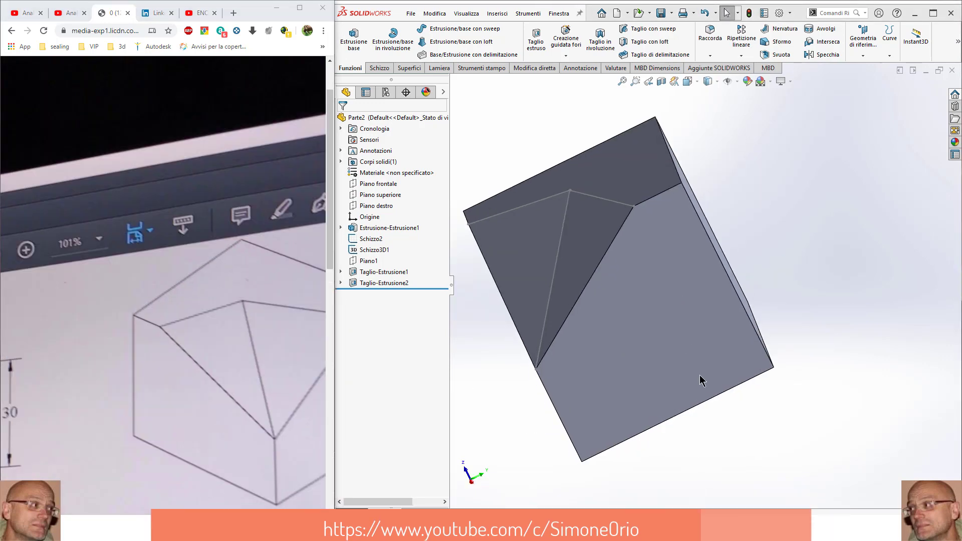
{"action": "mouse_move", "coordinate": [698, 382]}
{"action": "middle_mouse_down"}
{"action": "mouse_move", "coordinate": [731, 326]}
{"action": "mouse_move", "coordinate": [679, 289]}
{"action": "mouse_move", "coordinate": [709, 318]}
{"action": "middle_mouse_up"}
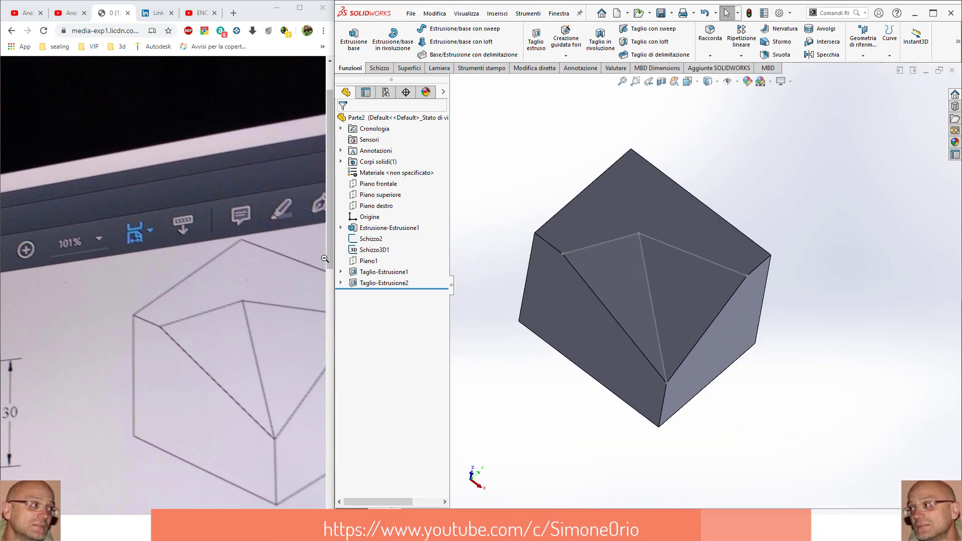
{"action": "left_click_drag", "start_coordinate": [330, 251], "coordinate": [340, 389]}
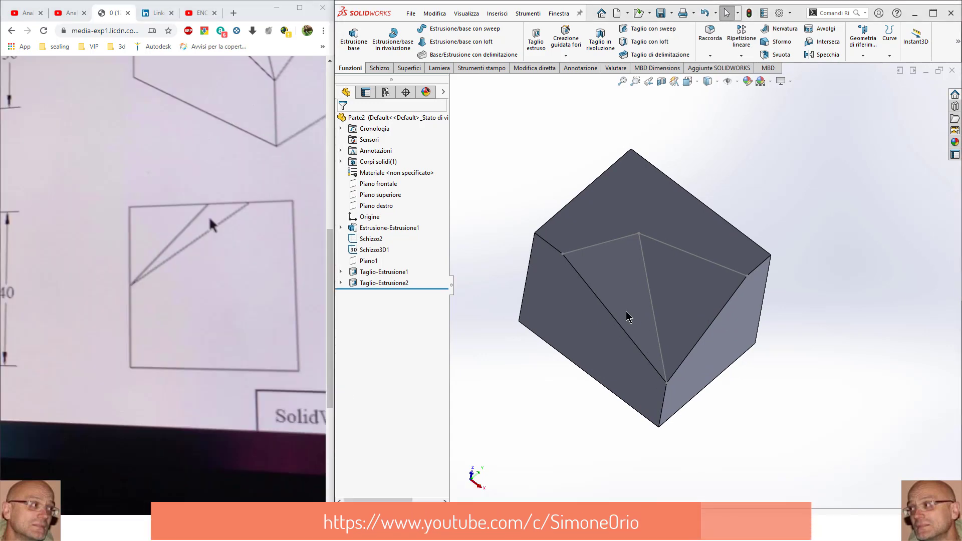
{"action": "mouse_move", "coordinate": [626, 311]}
{"action": "middle_mouse_down"}
{"action": "mouse_move", "coordinate": [614, 316]}
{"action": "mouse_move", "coordinate": [671, 302]}
{"action": "middle_mouse_up"}
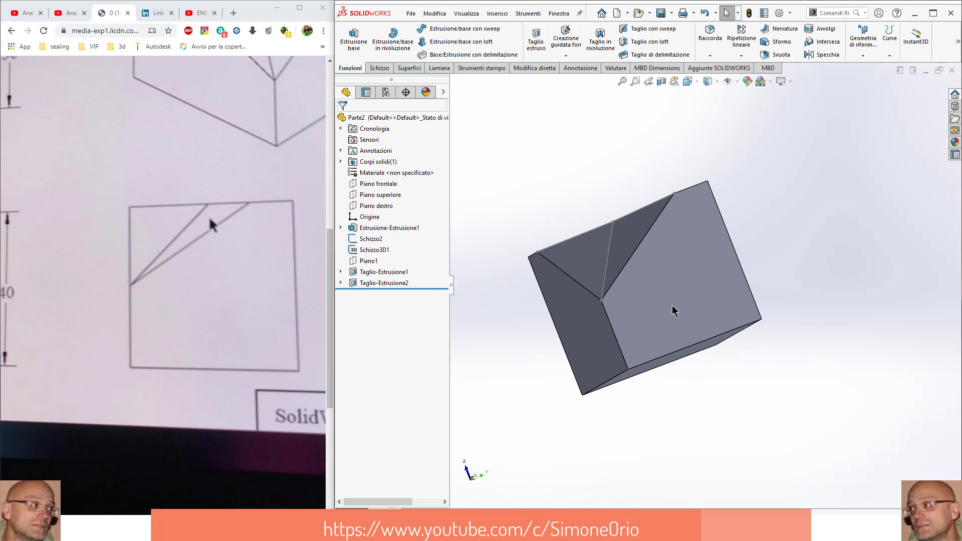
{"action": "left_click", "coordinate": [370, 250]}
{"action": "key", "text": "Escape"}
{"action": "left_click", "coordinate": [677, 293]}
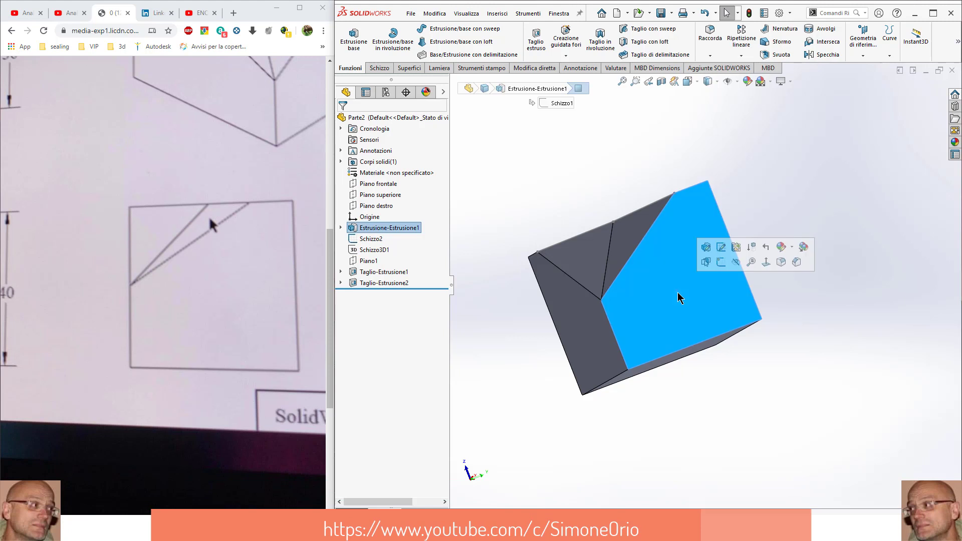
{"action": "left_click", "coordinate": [765, 264]}
{"action": "scroll", "coordinate": [727, 296], "scroll_direction": "up", "scroll_amount": 3}
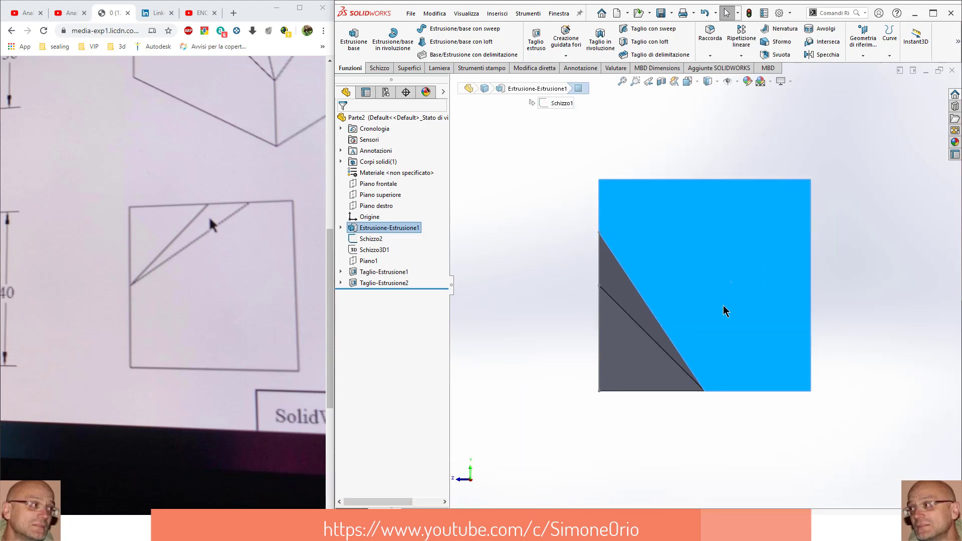
{"action": "key", "text": "shift+Up"}
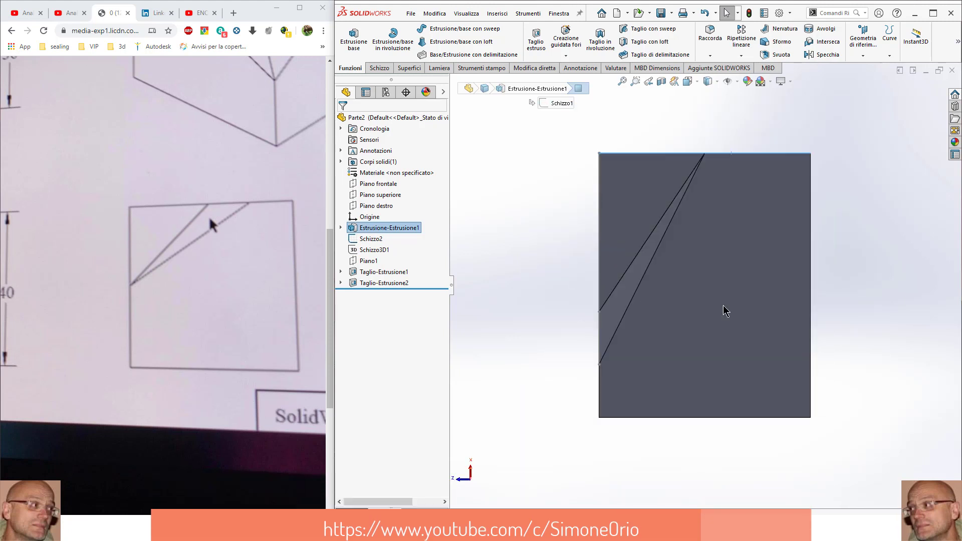
{"action": "key", "text": "shift+Down"}
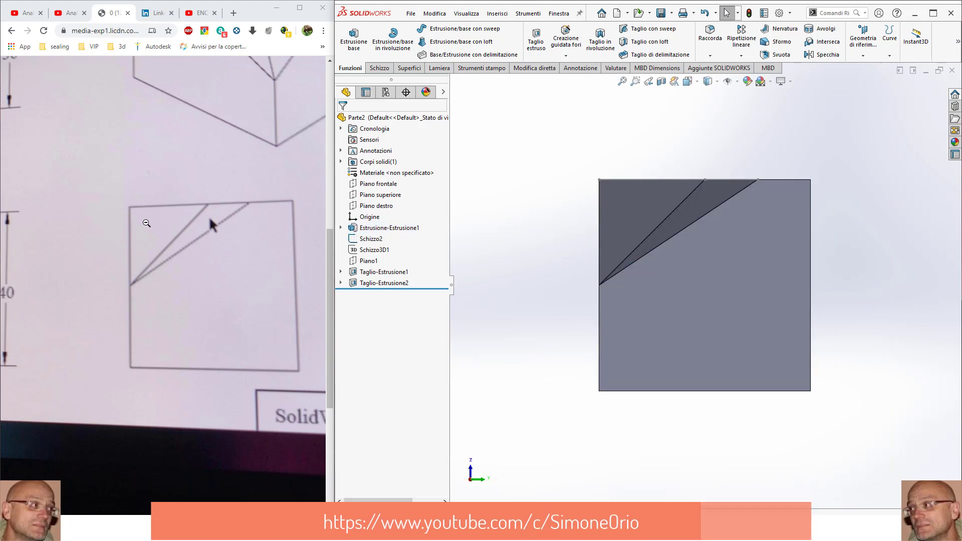
{"action": "left_click", "coordinate": [381, 240]}
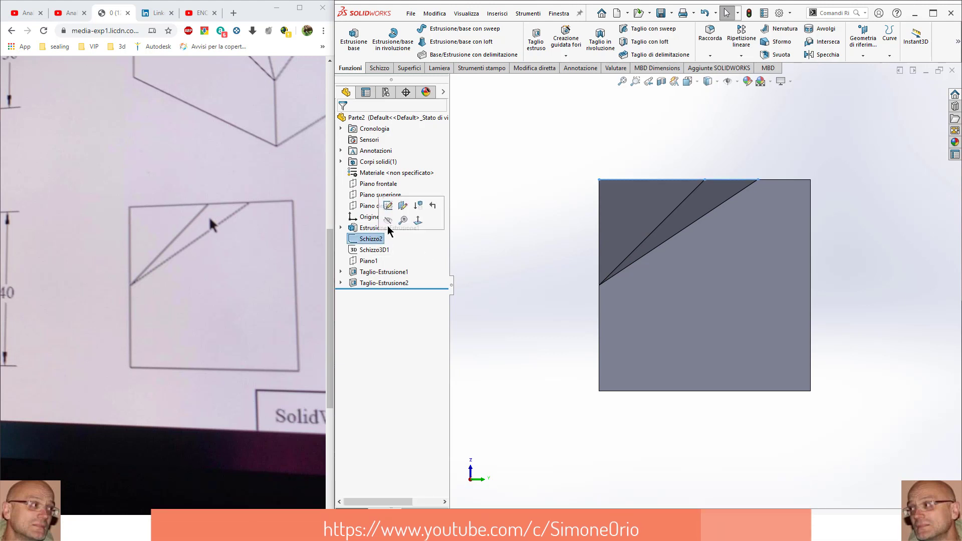
{"action": "left_click", "coordinate": [522, 240]}
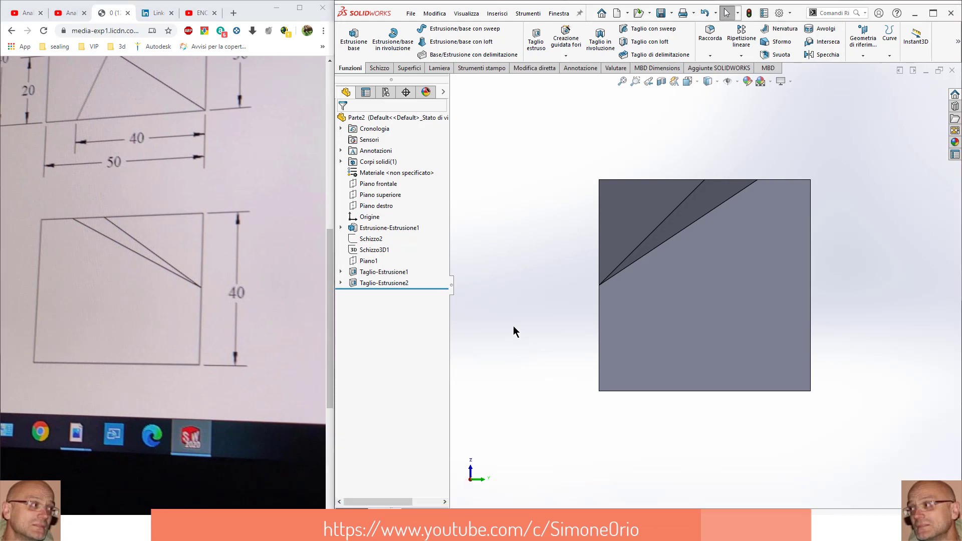
{"action": "key", "text": "ctrl+1"}
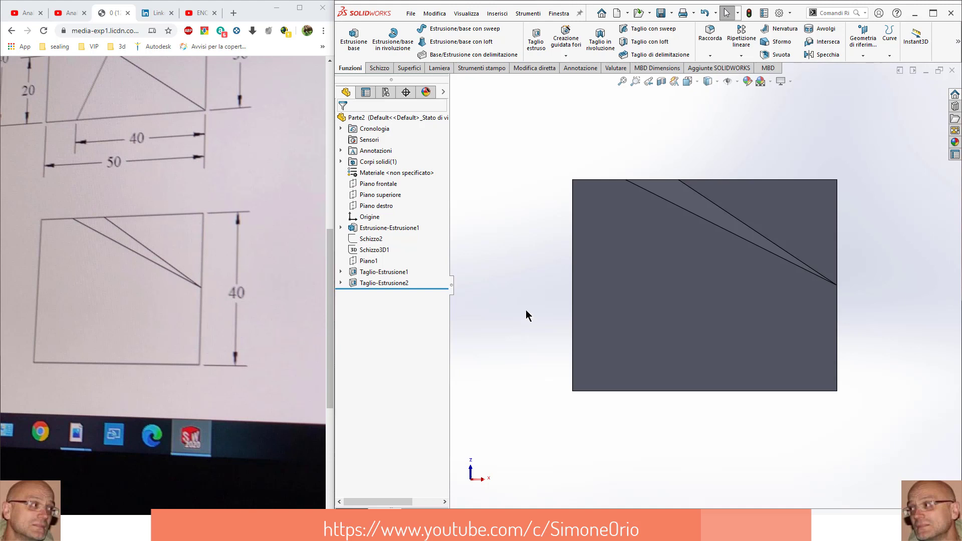
{"action": "mouse_move", "coordinate": [525, 310]}
{"action": "middle_mouse_down"}
{"action": "mouse_move", "coordinate": [796, 343]}
{"action": "mouse_move", "coordinate": [785, 362]}
{"action": "middle_mouse_up"}
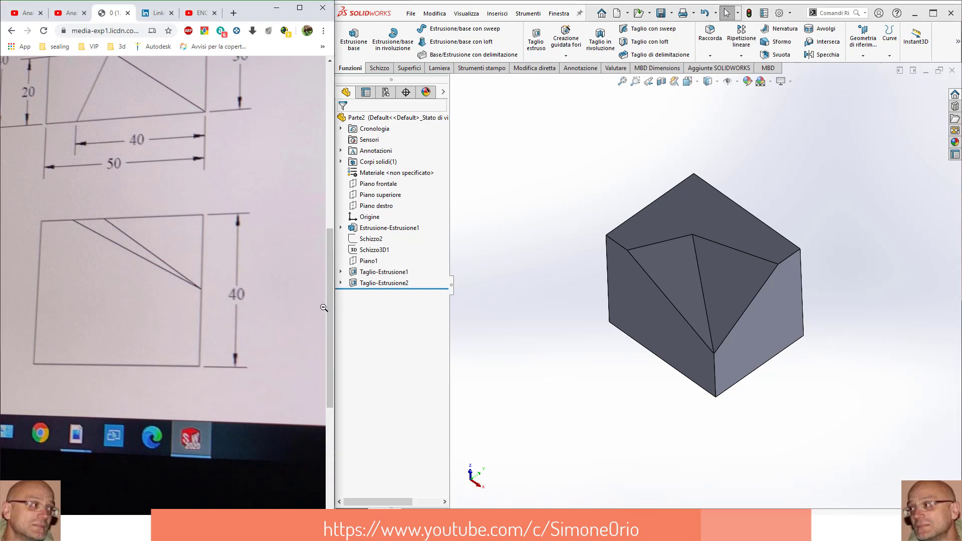
{"action": "left_click_drag", "start_coordinate": [327, 317], "coordinate": [321, 231]}
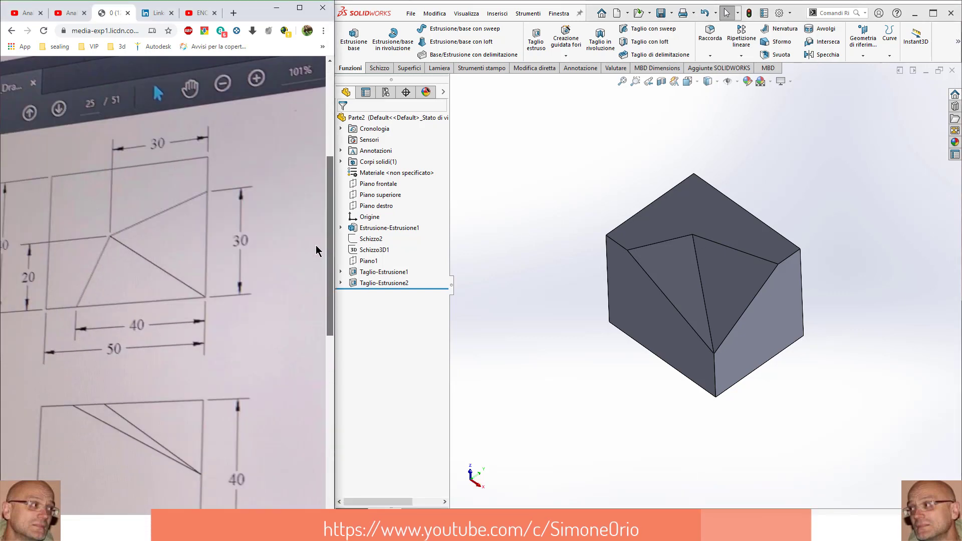
{"action": "scroll", "coordinate": [317, 248], "scroll_direction": "down", "scroll_amount": 1}
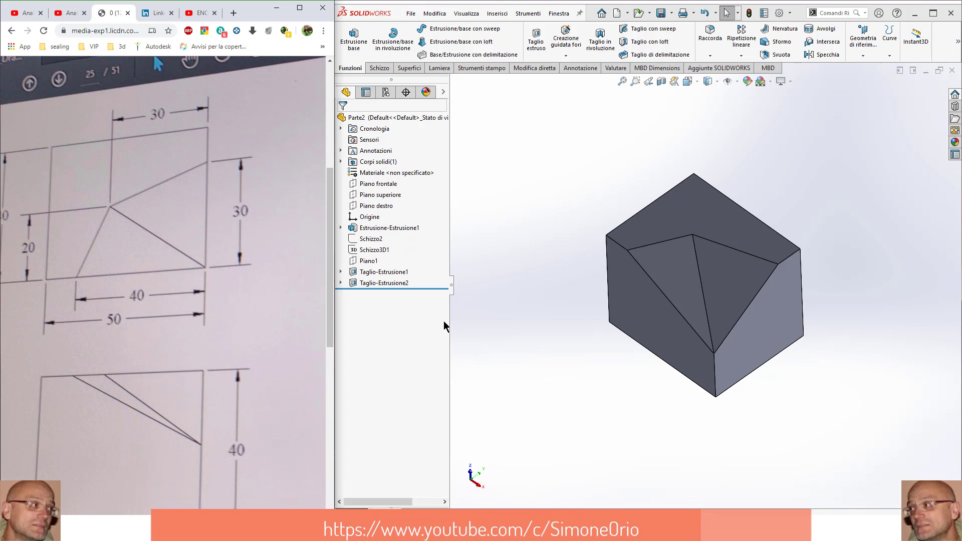
{"action": "left_click", "coordinate": [387, 249]}
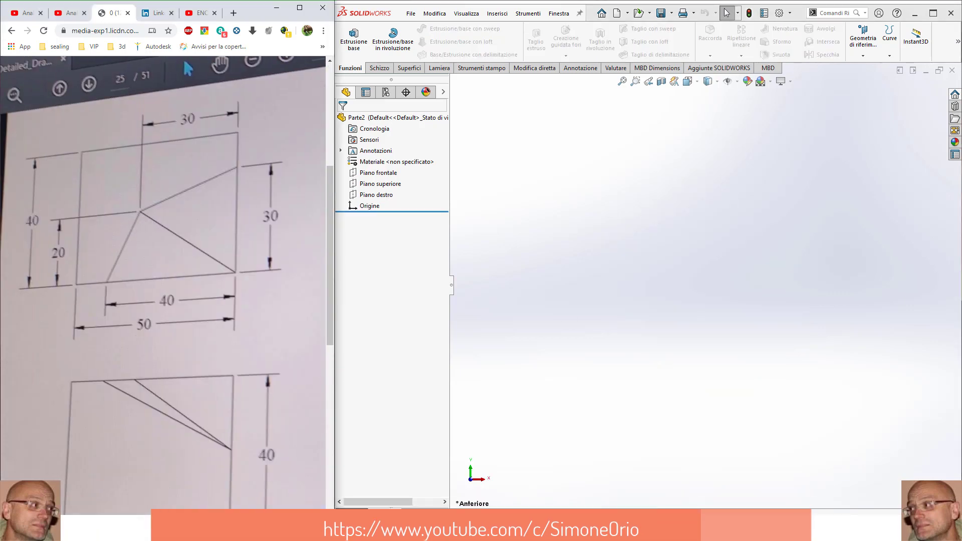
Sketch a 50×40 rectangle on the front plane and extrude it 40 mm
{"action": "scroll", "coordinate": [164, 258], "scroll_direction": "down", "scroll_amount": 2}
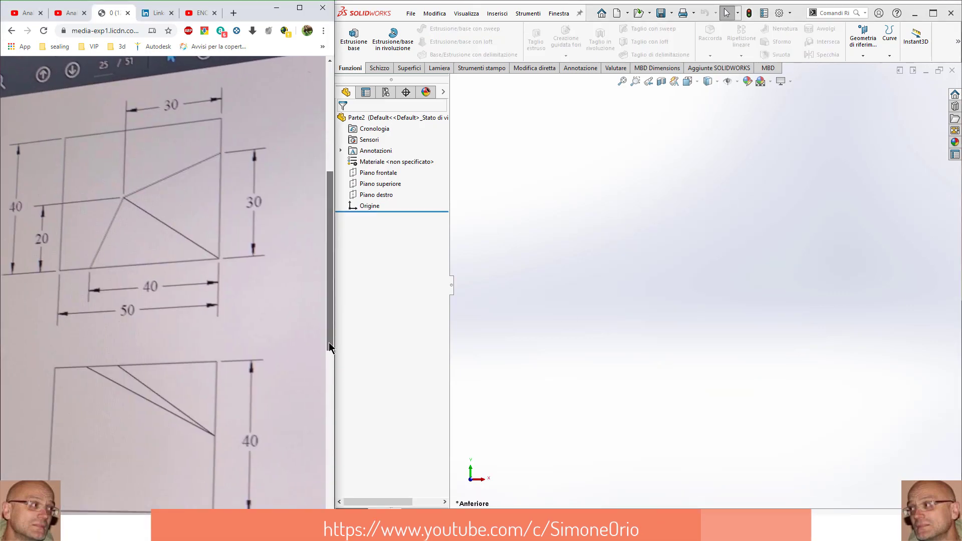
{"action": "left_click_drag", "start_coordinate": [326, 333], "coordinate": [327, 292]}
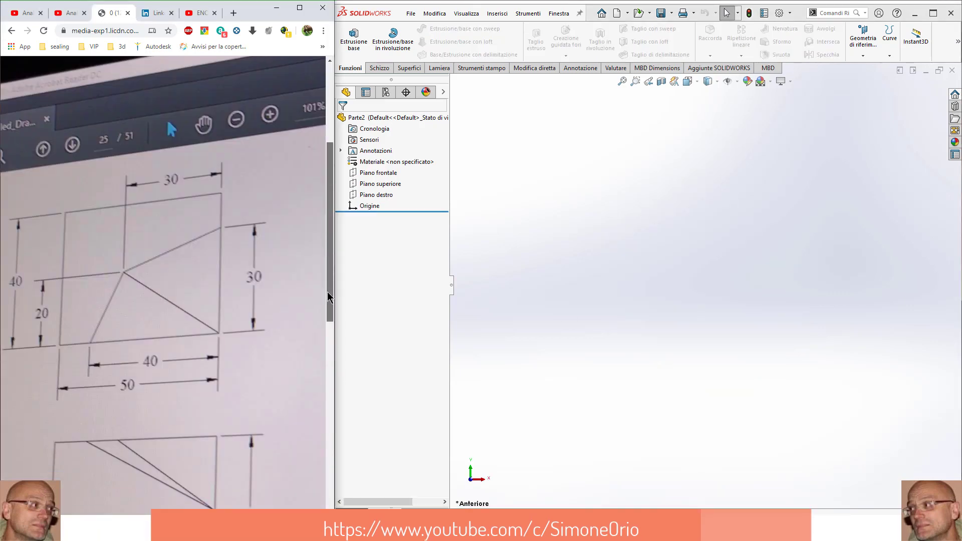
{"action": "left_click", "coordinate": [378, 172]}
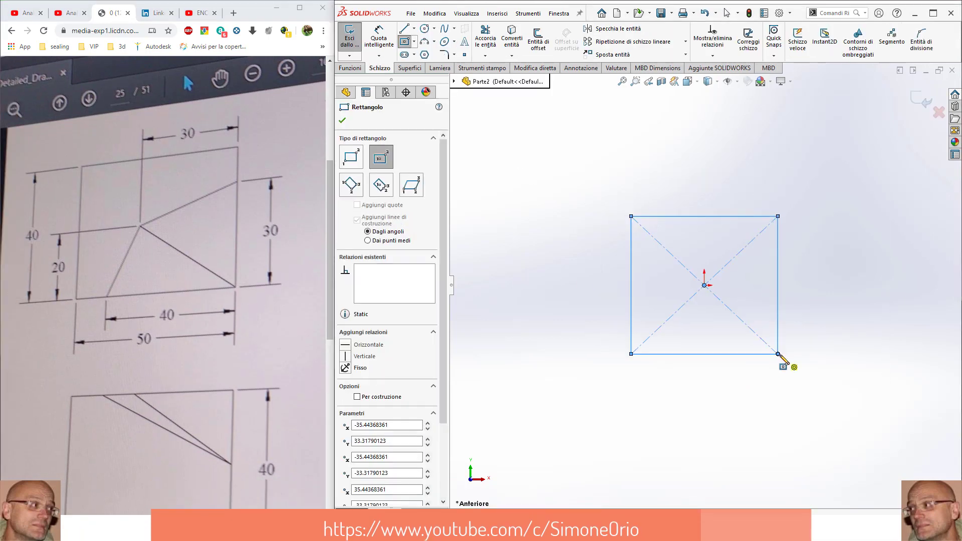
{"action": "type", "text": "40"}
{"action": "key", "text": "Tab"}
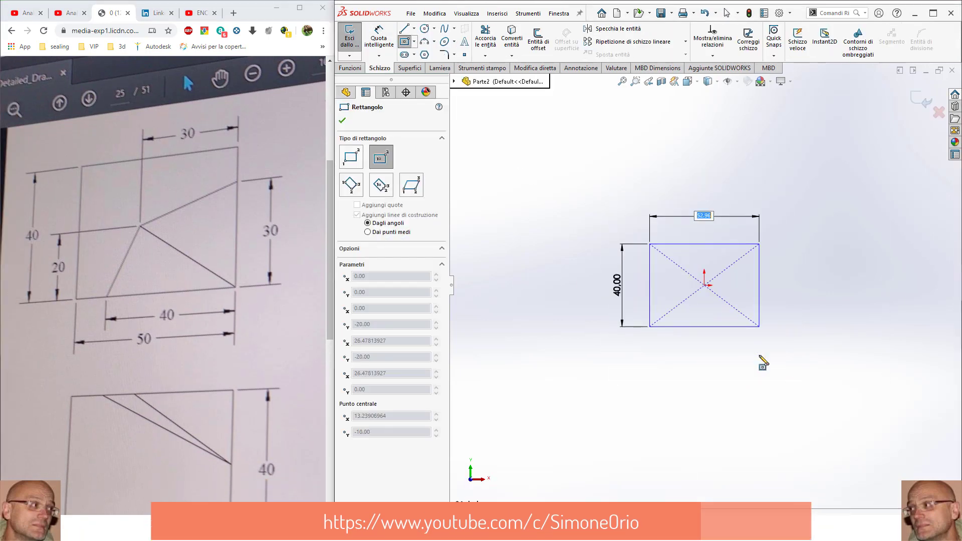
{"action": "type", "text": "50"}
{"action": "key", "text": "Return"}
{"action": "left_click", "coordinate": [350, 70]}
{"action": "left_click", "coordinate": [353, 40]}
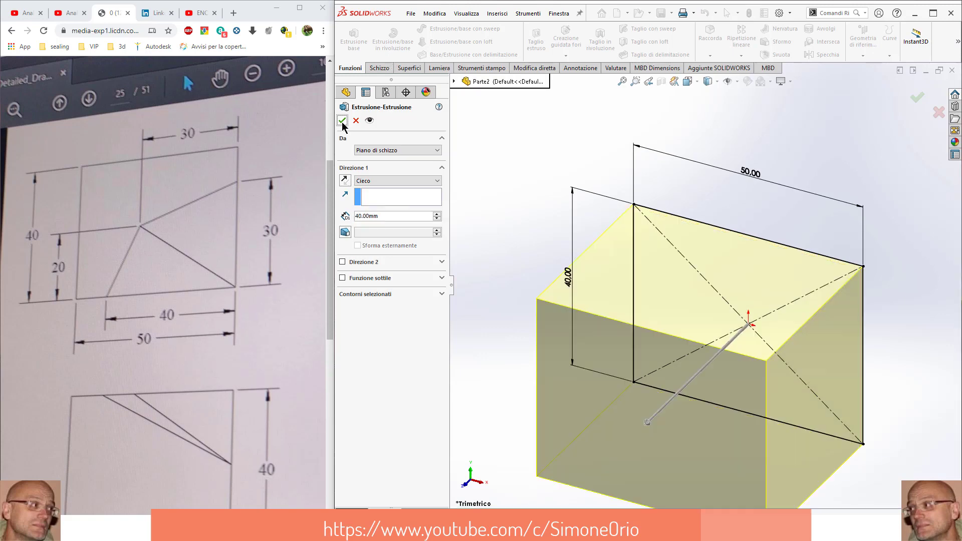
{"action": "key", "text": "Return"}
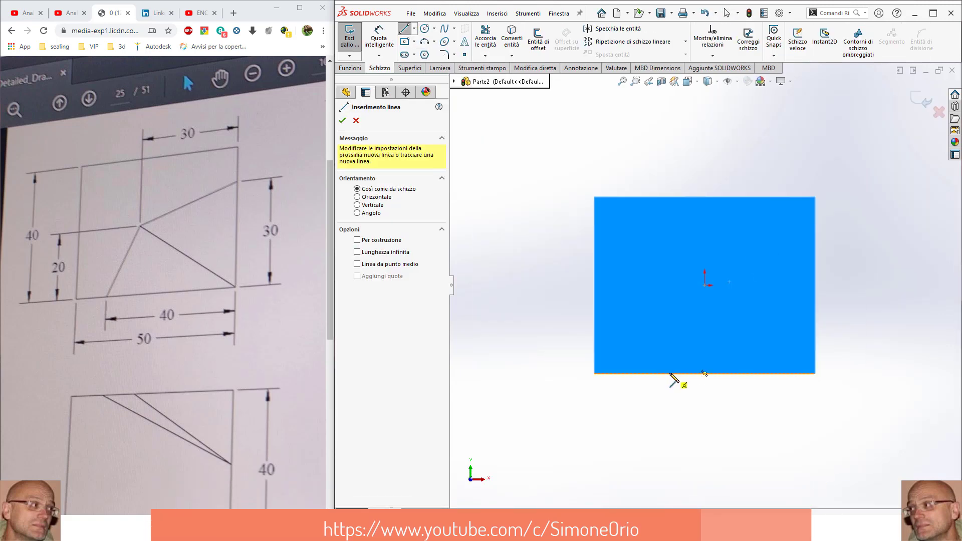
Dimension the top-face polyline: 30 from the right edge and a 40 bottom span
{"action": "left_click", "coordinate": [770, 182]}
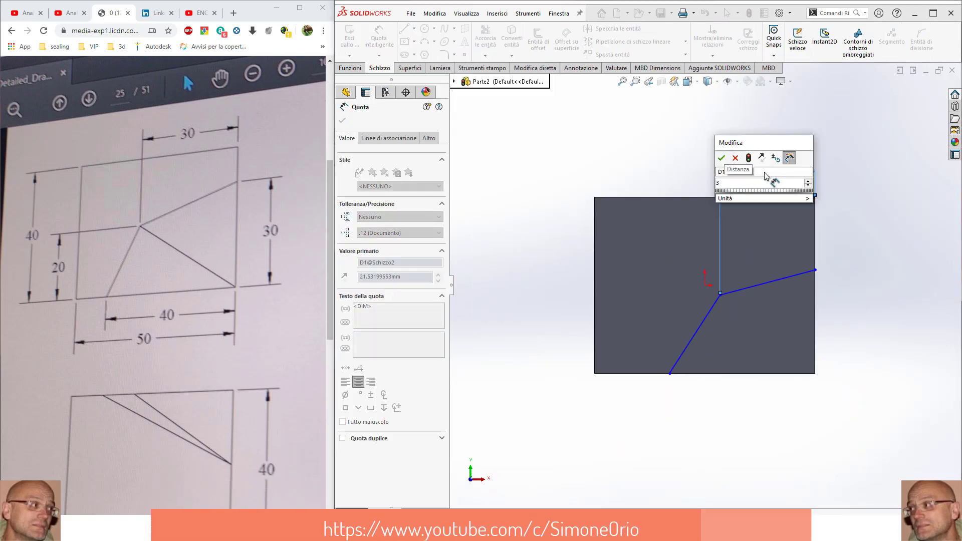
{"action": "type", "text": "30"}
{"action": "key", "text": "Return"}
{"action": "left_click", "coordinate": [670, 375]}
{"action": "left_click", "coordinate": [754, 432]}
{"action": "type", "text": "40"}
{"action": "key", "text": "Return"}
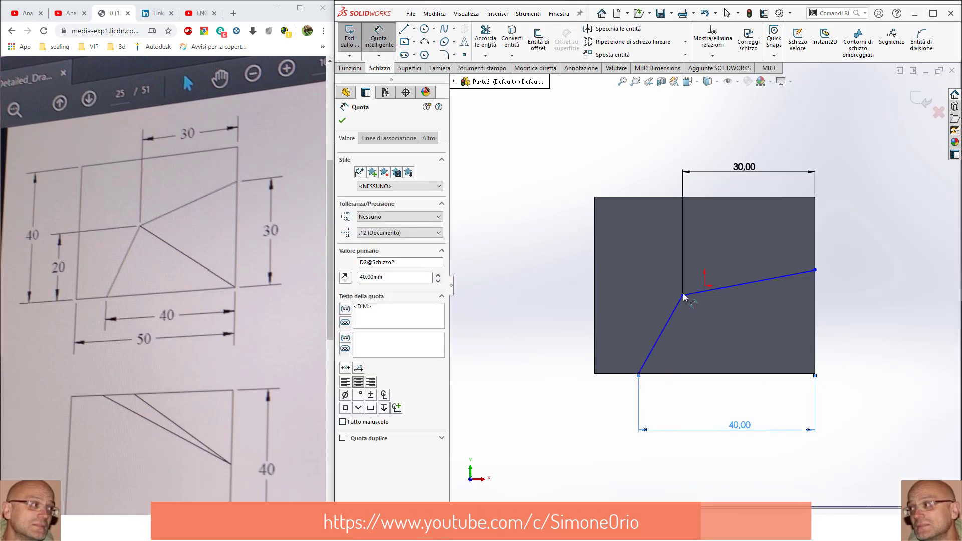
Set the polyline's ridge-point height to 20 and right-end height to 30, then finish the sketch
{"action": "left_click", "coordinate": [683, 295]}
{"action": "left_click", "coordinate": [594, 373]}
{"action": "left_click", "coordinate": [558, 331]}
{"action": "type", "text": "20"}
{"action": "key", "text": "Return"}
{"action": "left_click", "coordinate": [815, 270]}
{"action": "left_click", "coordinate": [815, 373]}
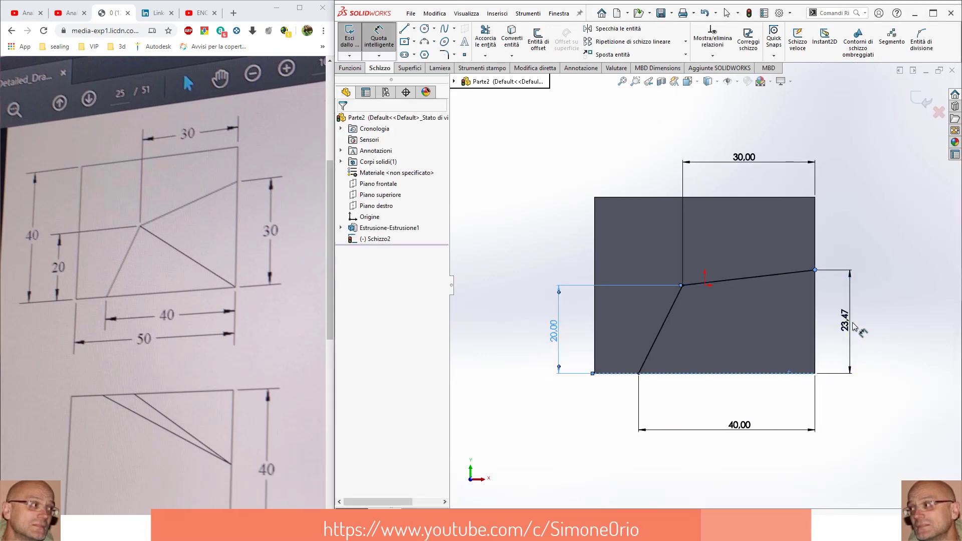
{"action": "left_click", "coordinate": [834, 323]}
{"action": "type", "text": "30"}
{"action": "key", "text": "Return"}
{"action": "middle_click_drag", "start_coordinate": [834, 323], "coordinate": [822, 323]}
{"action": "left_click", "coordinate": [922, 101]}
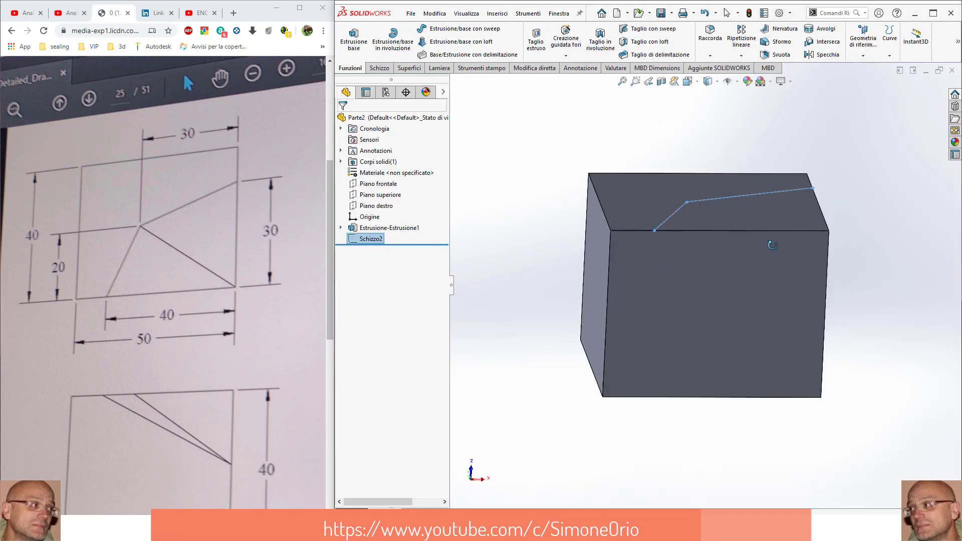
Draw a 3D line from the top-face ridge point to the block's right edge
{"action": "left_click", "coordinate": [415, 28]}
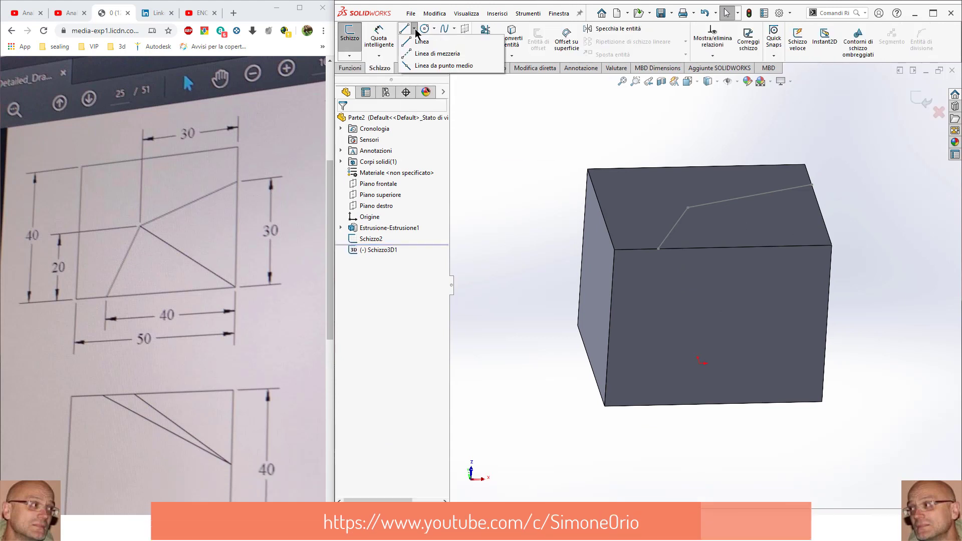
{"action": "left_click", "coordinate": [421, 41]}
{"action": "left_click", "coordinate": [688, 207]}
{"action": "left_click", "coordinate": [828, 322]}
{"action": "left_click", "coordinate": [921, 100]}
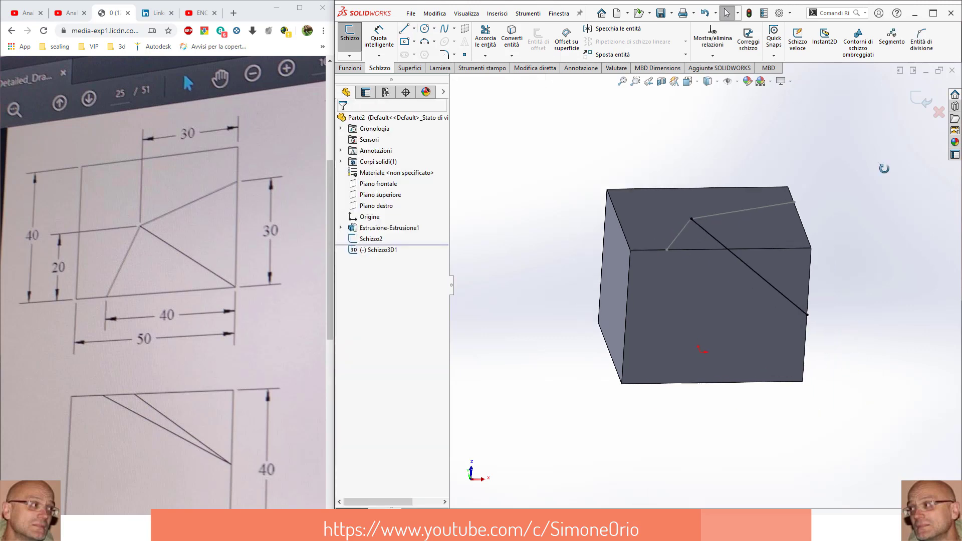
{"action": "mouse_move", "coordinate": [880, 165]}
{"action": "middle_mouse_down"}
{"action": "mouse_move", "coordinate": [877, 359]}
{"action": "mouse_move", "coordinate": [788, 318]}
{"action": "mouse_move", "coordinate": [486, 247]}
{"action": "middle_mouse_up"}
Create reference plane Piano1 and make the first through-all cut along a sketched line
{"action": "left_click", "coordinate": [497, 13]}
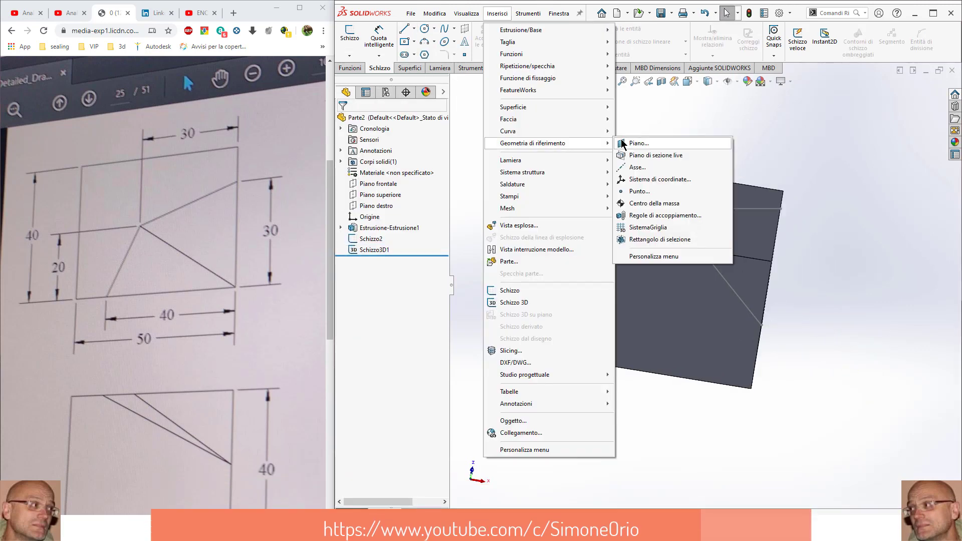
{"action": "left_click", "coordinate": [644, 144]}
{"action": "left_click", "coordinate": [626, 236]}
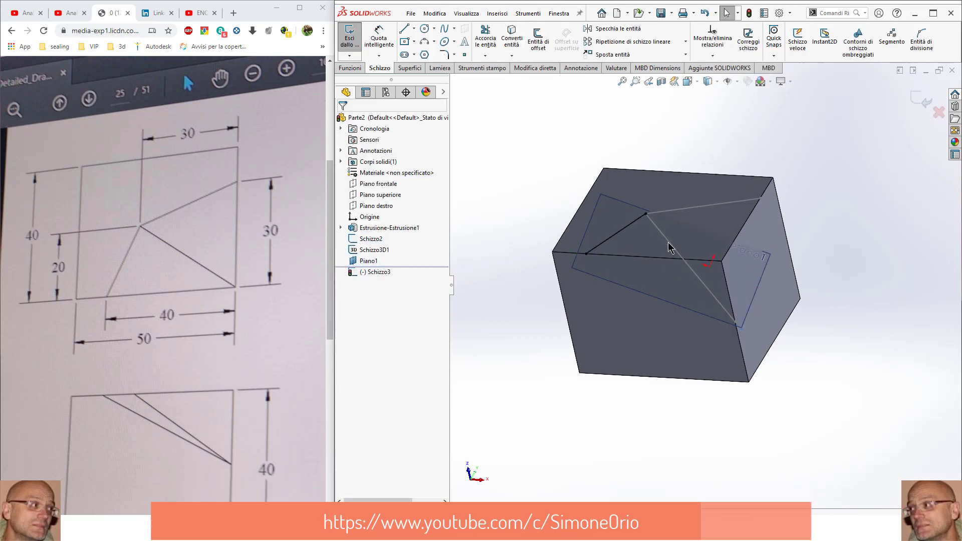
{"action": "left_click", "coordinate": [586, 254]}
{"action": "left_click", "coordinate": [734, 321]}
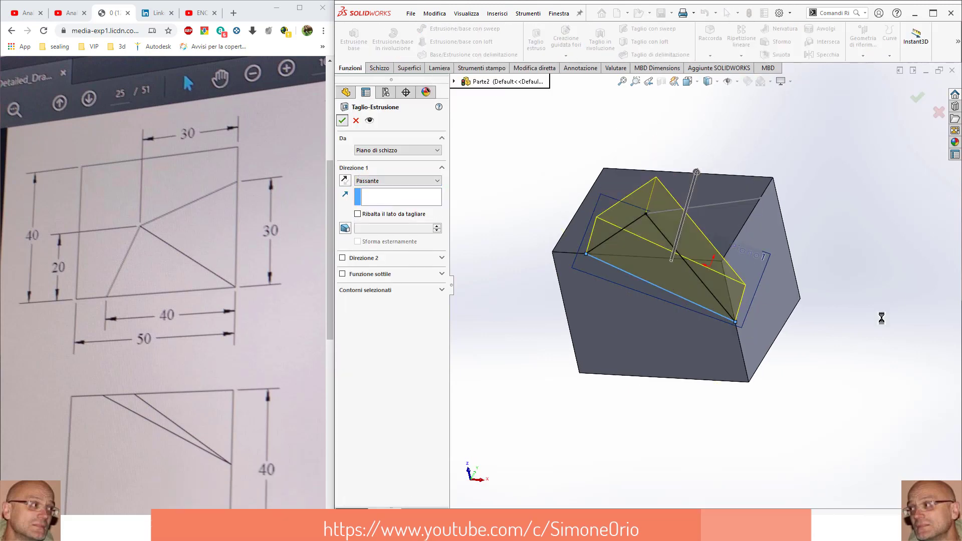
{"action": "key", "text": "Return"}
Hide Piano1 and select the triangular face left by the first cut
{"action": "mouse_move", "coordinate": [880, 318]}
{"action": "middle_mouse_down"}
{"action": "mouse_move", "coordinate": [826, 247]}
{"action": "mouse_move", "coordinate": [642, 209]}
{"action": "middle_mouse_up"}
{"action": "left_click", "coordinate": [643, 210]}
{"action": "left_click", "coordinate": [634, 160]}
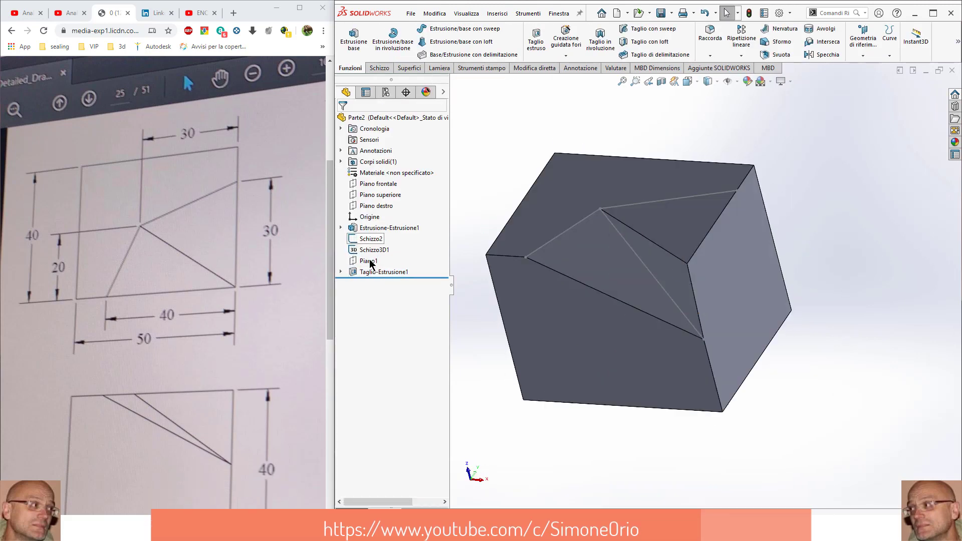
{"action": "middle_click_drag", "start_coordinate": [714, 246], "coordinate": [746, 279]}
{"action": "left_click", "coordinate": [747, 279]}
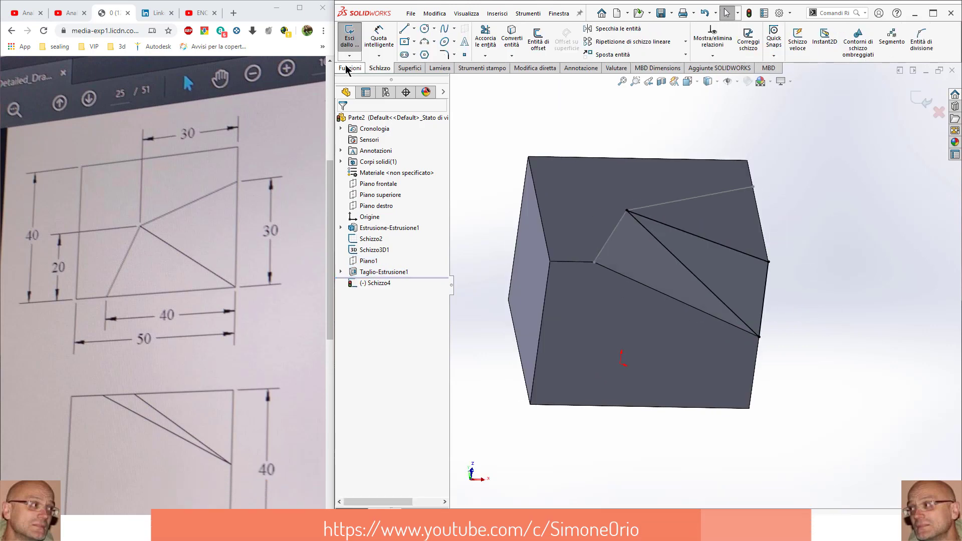
Make the second Taglio estruso cut go through all to complete the notch
{"action": "left_click", "coordinate": [535, 40]}
{"action": "left_click", "coordinate": [397, 180]}
{"action": "left_click", "coordinate": [381, 194]}
{"action": "key", "text": "Return"}
{"action": "left_click", "coordinate": [384, 271]}
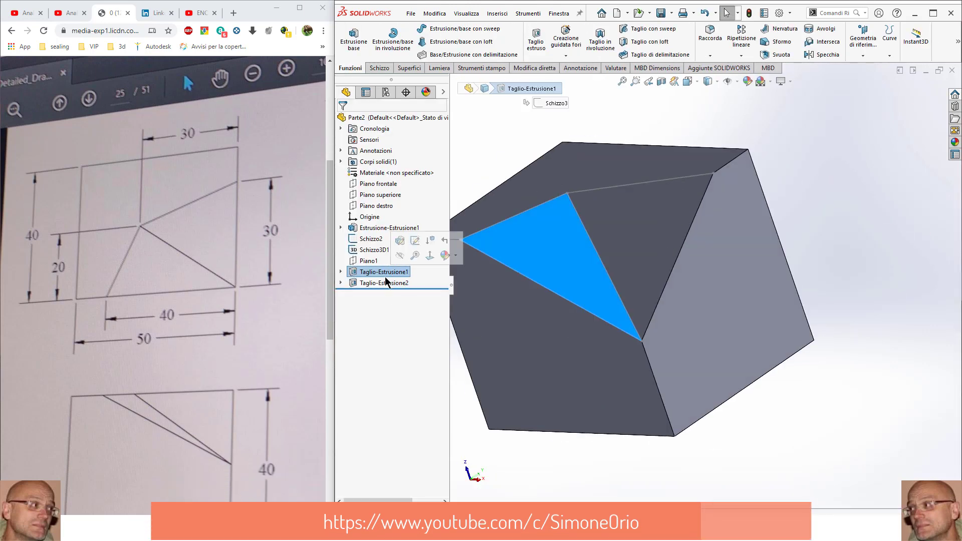
{"action": "key", "text": "Escape"}
{"action": "mouse_move", "coordinate": [551, 351]}
{"action": "middle_mouse_down"}
{"action": "mouse_move", "coordinate": [618, 403]}
{"action": "mouse_move", "coordinate": [693, 318]}
{"action": "mouse_move", "coordinate": [671, 311]}
{"action": "middle_mouse_up"}
{"action": "left_click", "coordinate": [671, 311]}
{"action": "left_click", "coordinate": [721, 250]}
{"action": "key", "text": "Escape"}
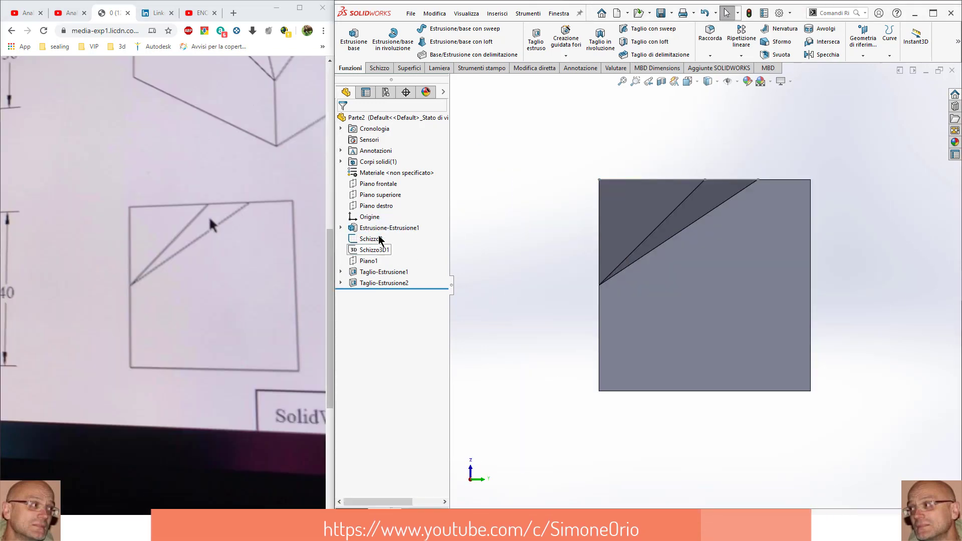
{"action": "middle_click_drag", "start_coordinate": [623, 268], "coordinate": [785, 362]}
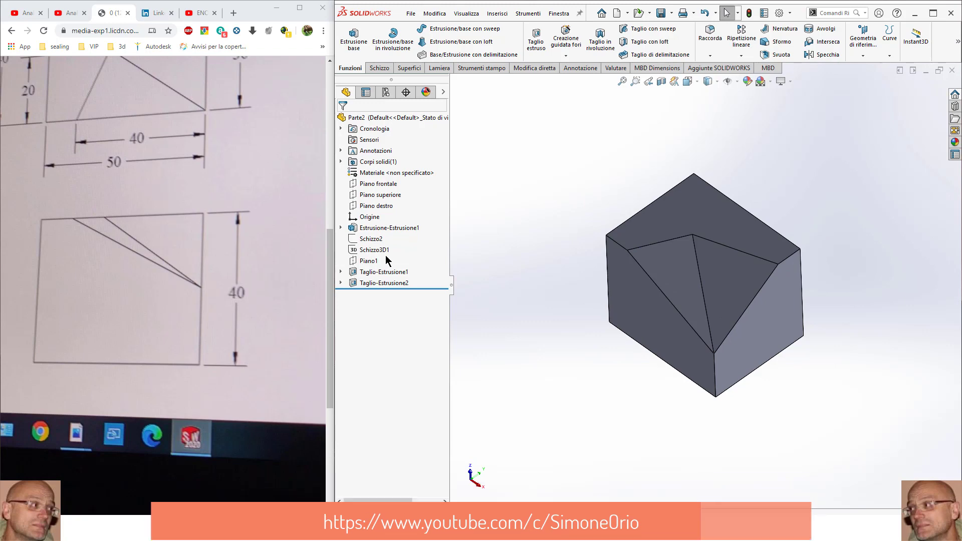
{"action": "scroll", "coordinate": [285, 269], "scroll_direction": "up", "scroll_amount": 3}
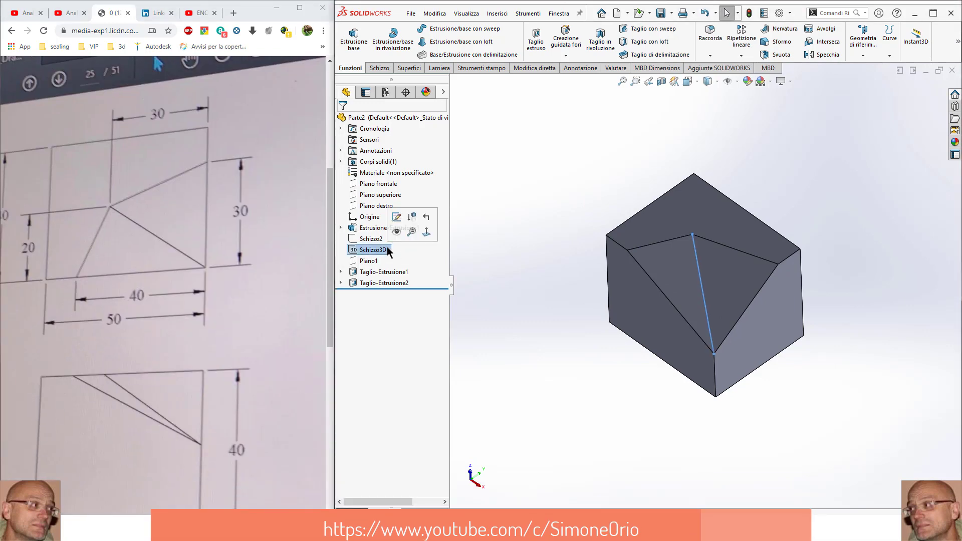